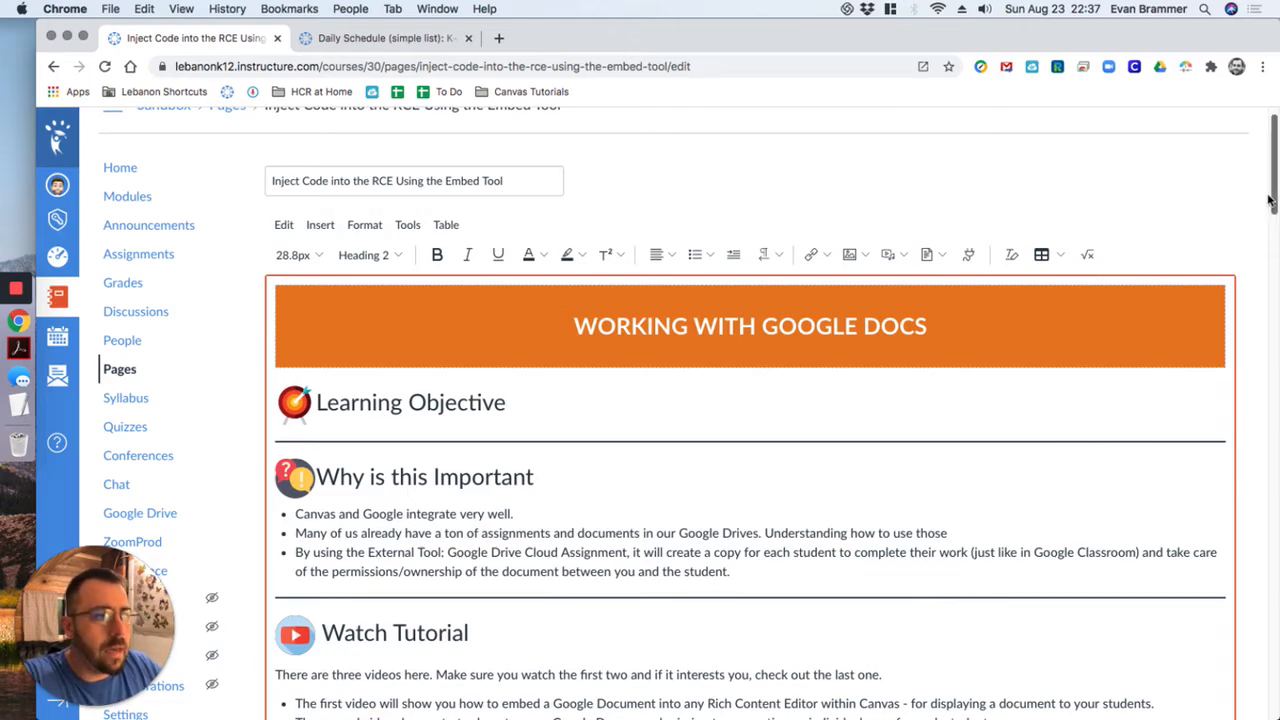
- Examine the page's HTML source from its beginning, then return to the visual editor
{"action": "left_click_drag", "start_coordinate": [1273, 200], "coordinate": [1270, 700]}
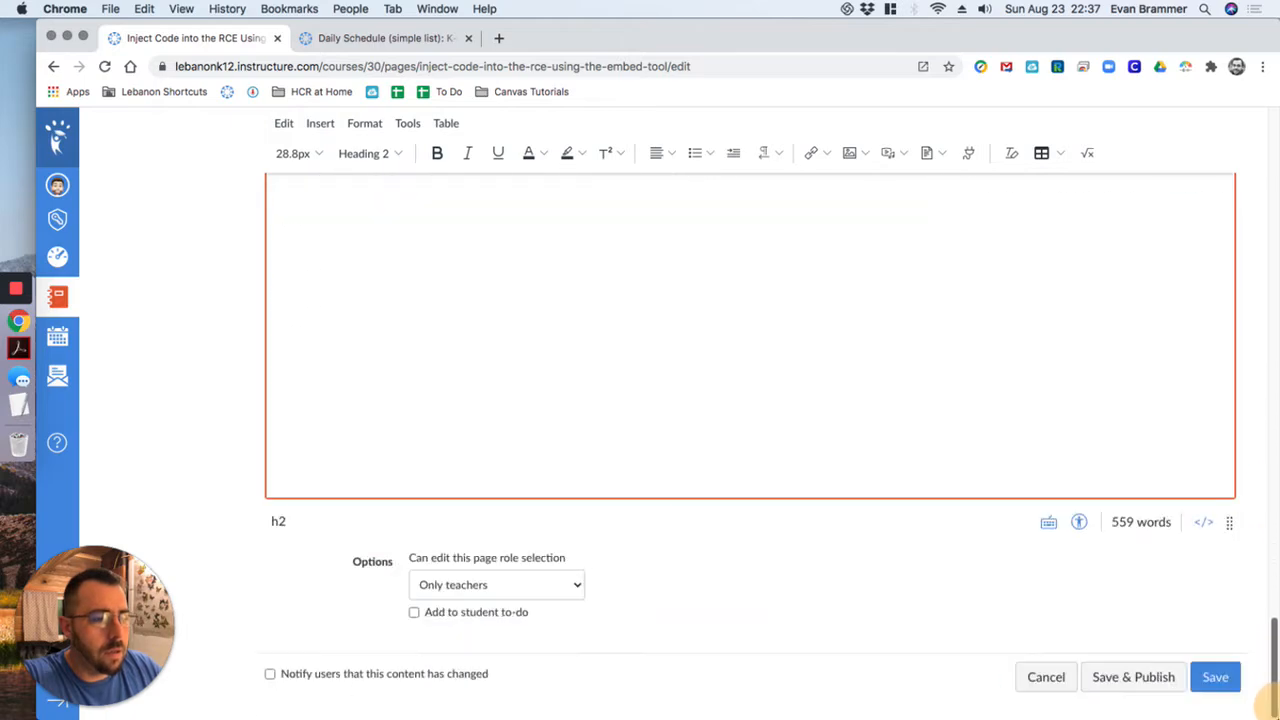
{"action": "left_click", "coordinate": [1212, 522]}
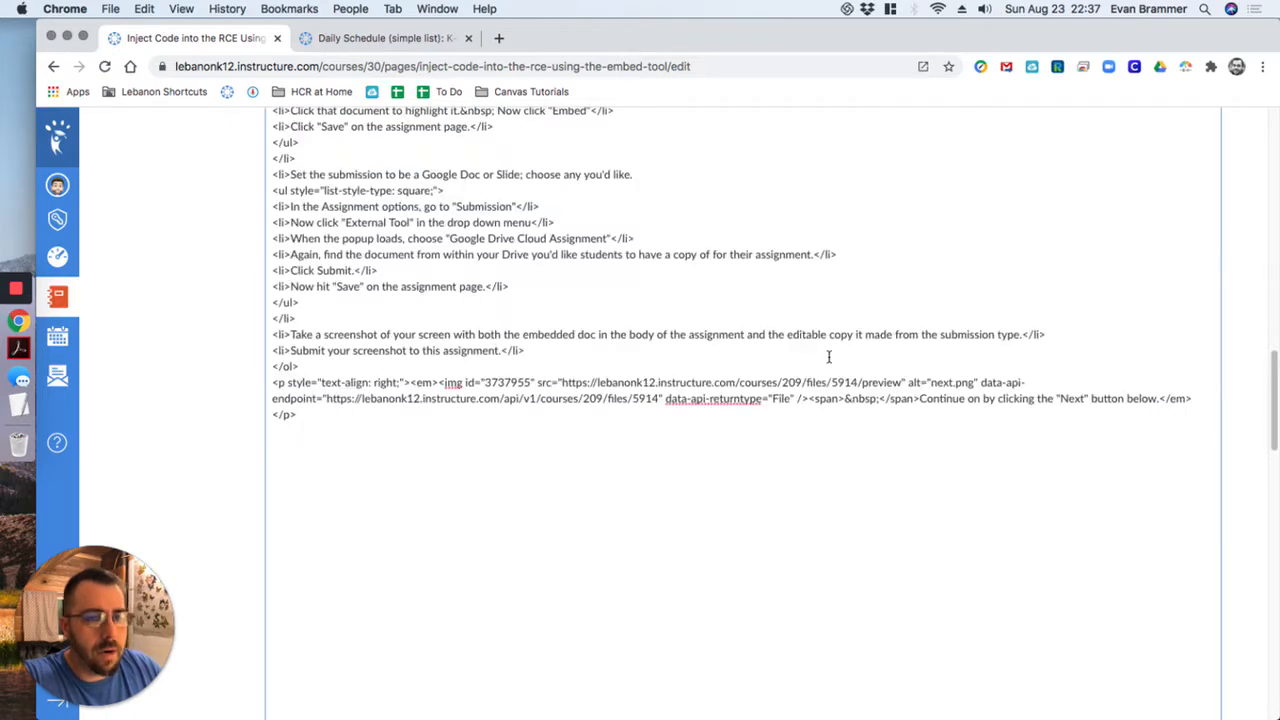
{"action": "scroll", "coordinate": [831, 394], "scroll_direction": "up", "scroll_amount": 15}
{"action": "scroll", "coordinate": [813, 431], "scroll_direction": "up", "scroll_amount": 10}
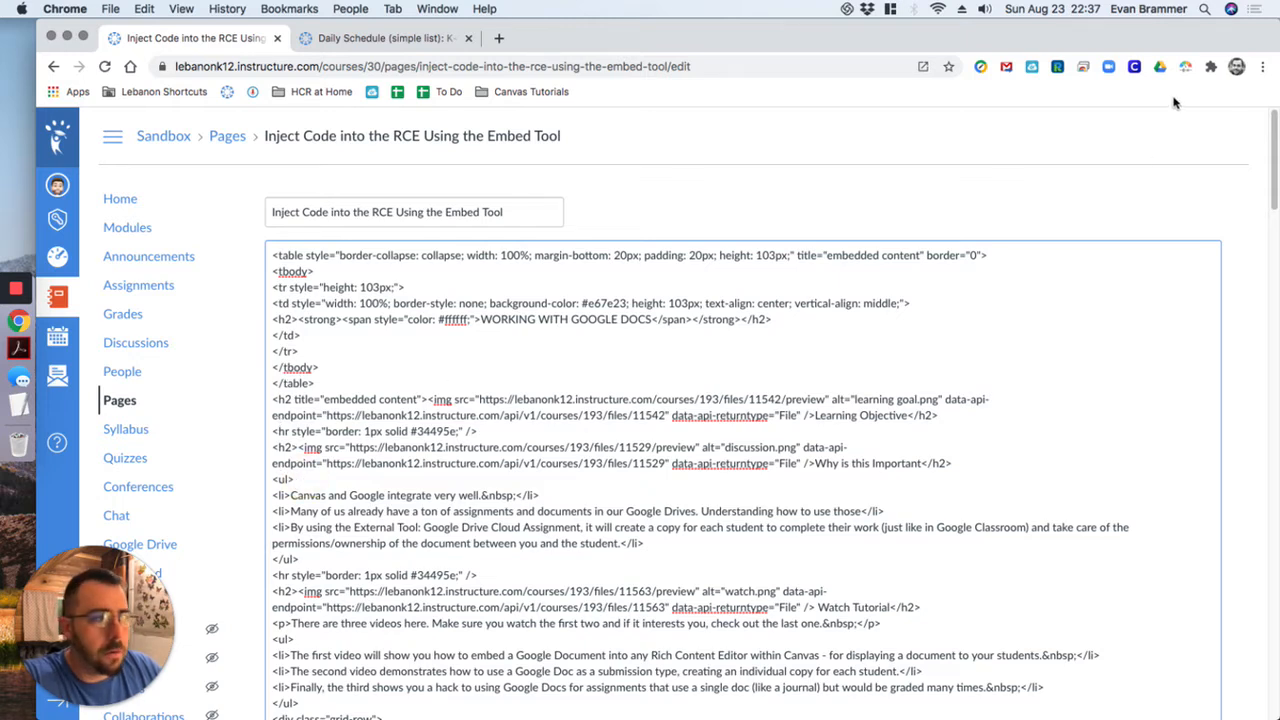
{"action": "left_click_drag", "start_coordinate": [1274, 172], "coordinate": [1262, 680]}
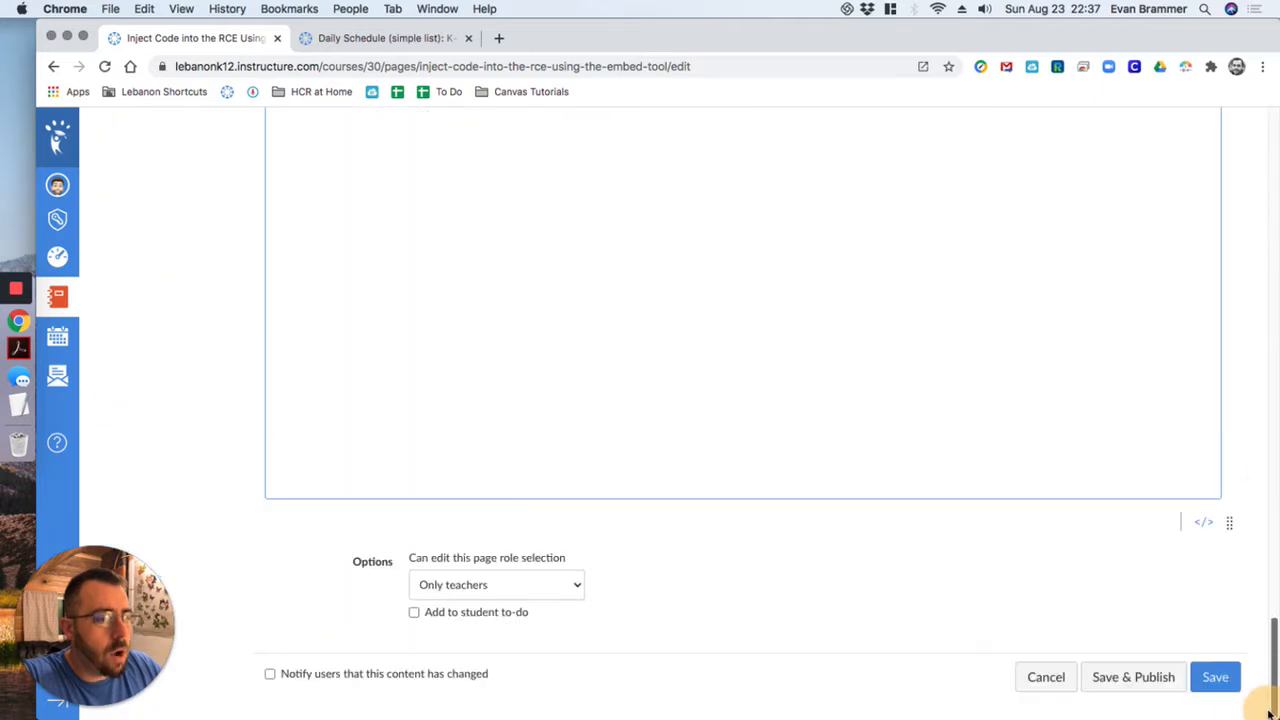
{"action": "left_click", "coordinate": [1200, 523]}
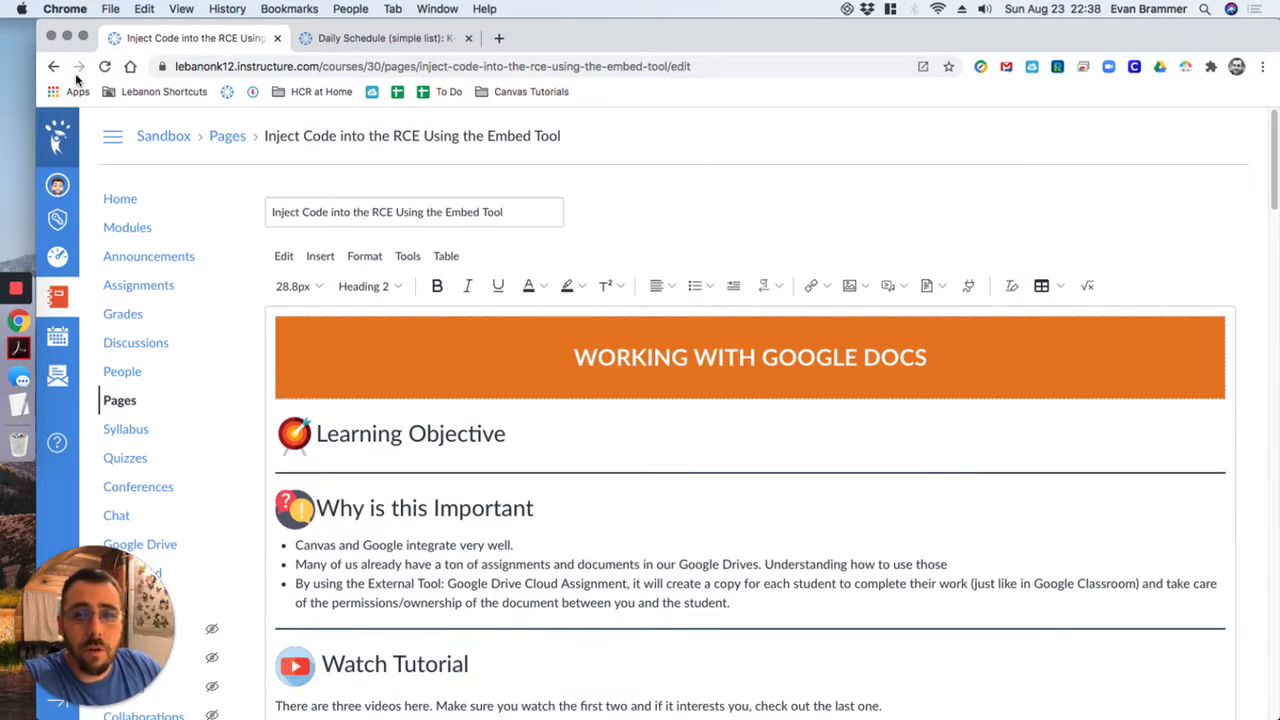
- Copy the schedule table's HTML, from the opening table tag through </table>, out of the Daily Schedule page's source
{"action": "left_click", "coordinate": [393, 41]}
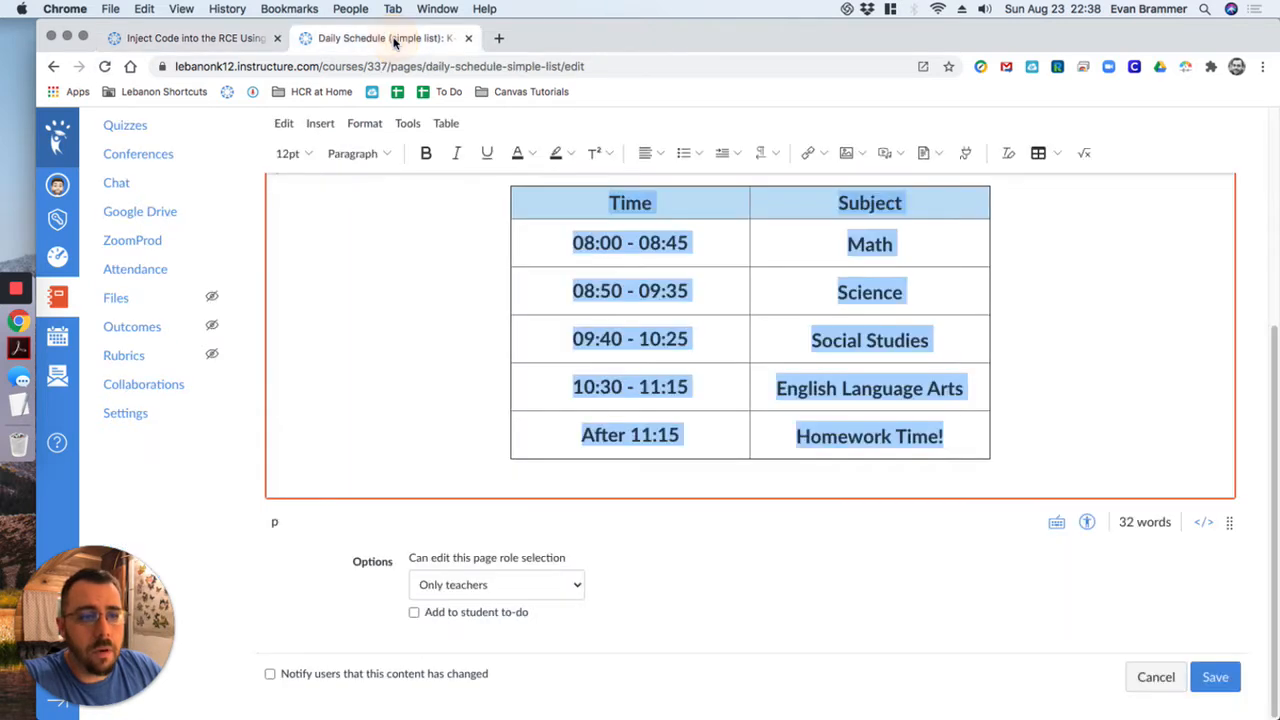
{"action": "scroll", "coordinate": [1236, 360], "scroll_direction": "down", "scroll_amount": 5}
{"action": "left_click", "coordinate": [1172, 343]}
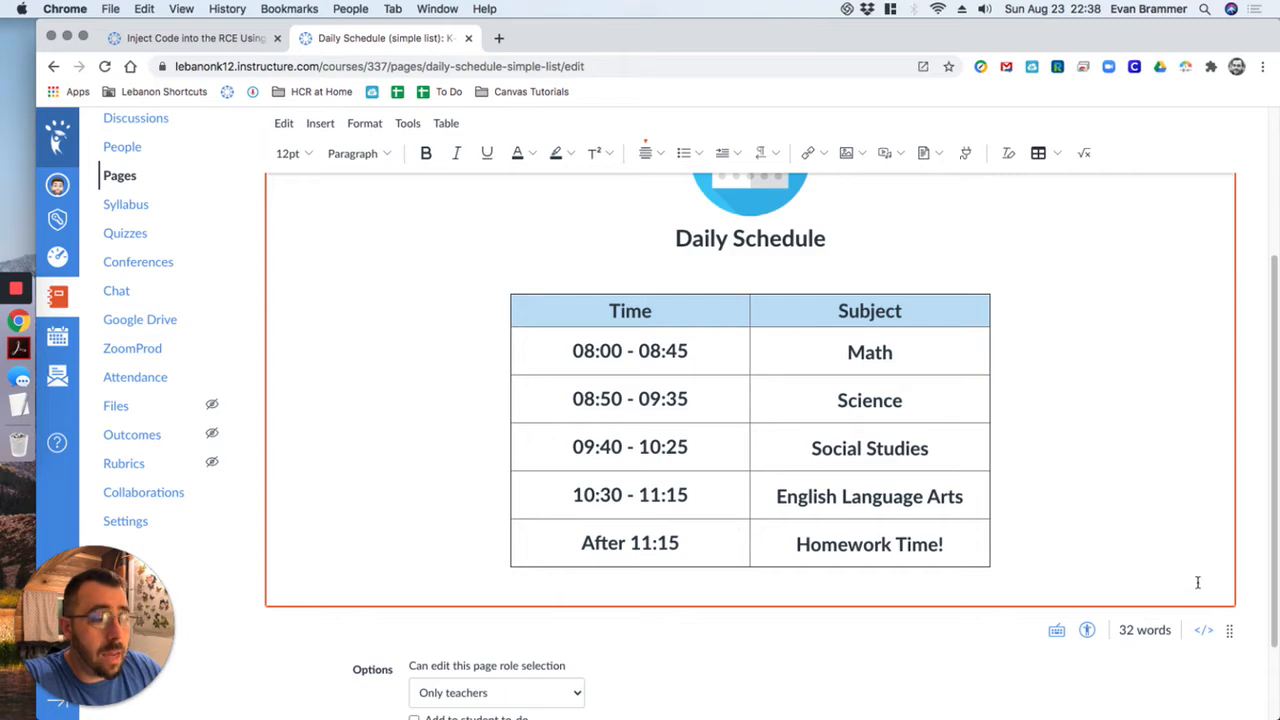
{"action": "left_click", "coordinate": [1203, 636]}
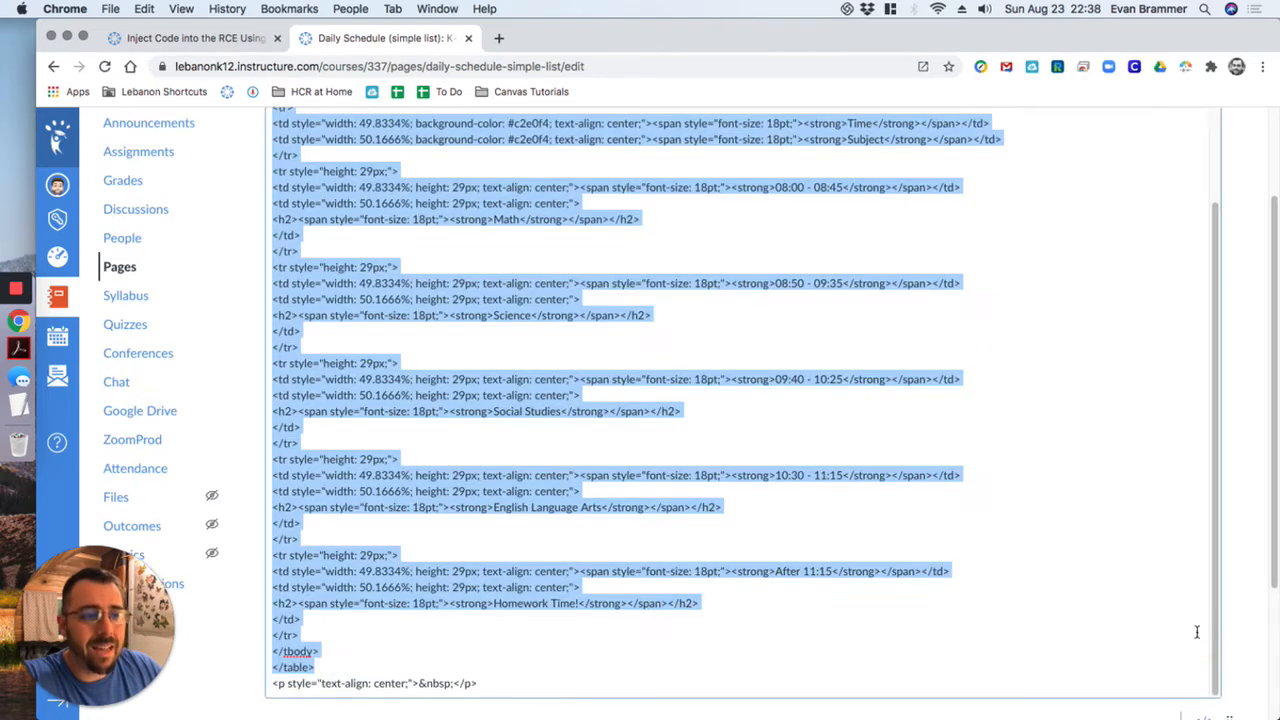
{"action": "scroll", "coordinate": [540, 455], "scroll_direction": "up", "scroll_amount": 2}
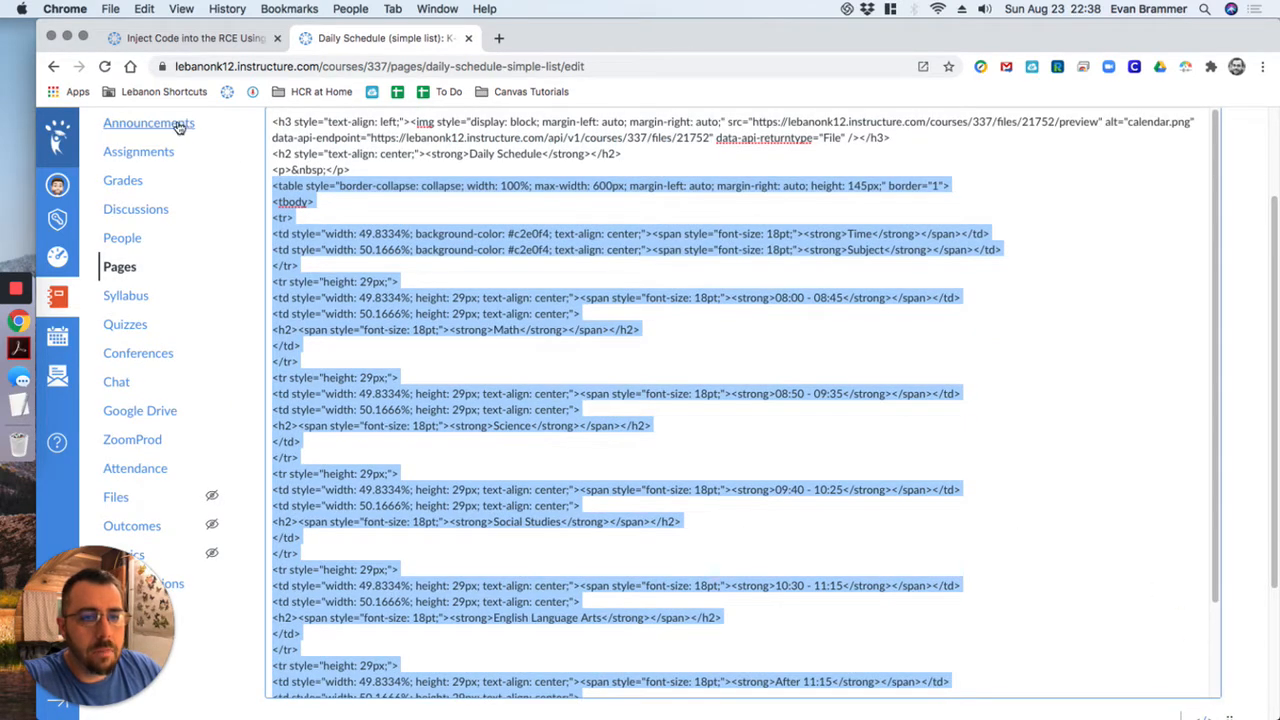
{"action": "left_click_drag", "start_coordinate": [268, 186], "coordinate": [381, 607]}
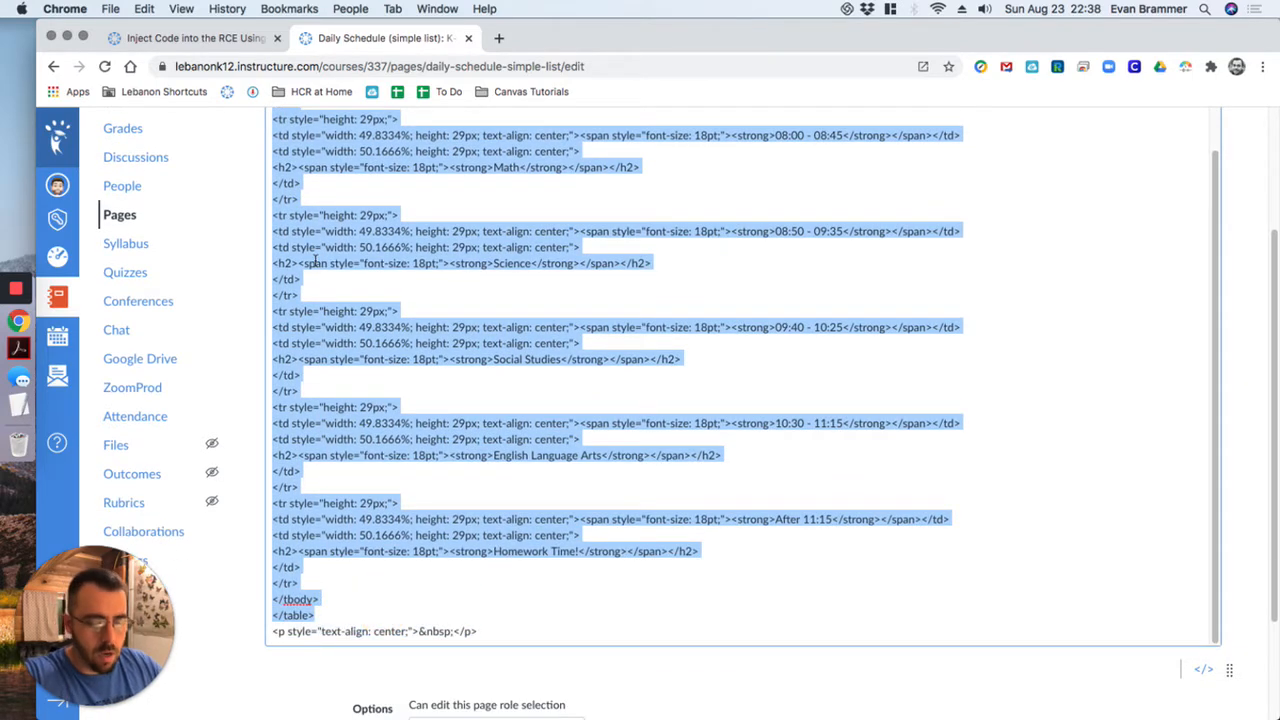
{"action": "right_click", "coordinate": [304, 218]}
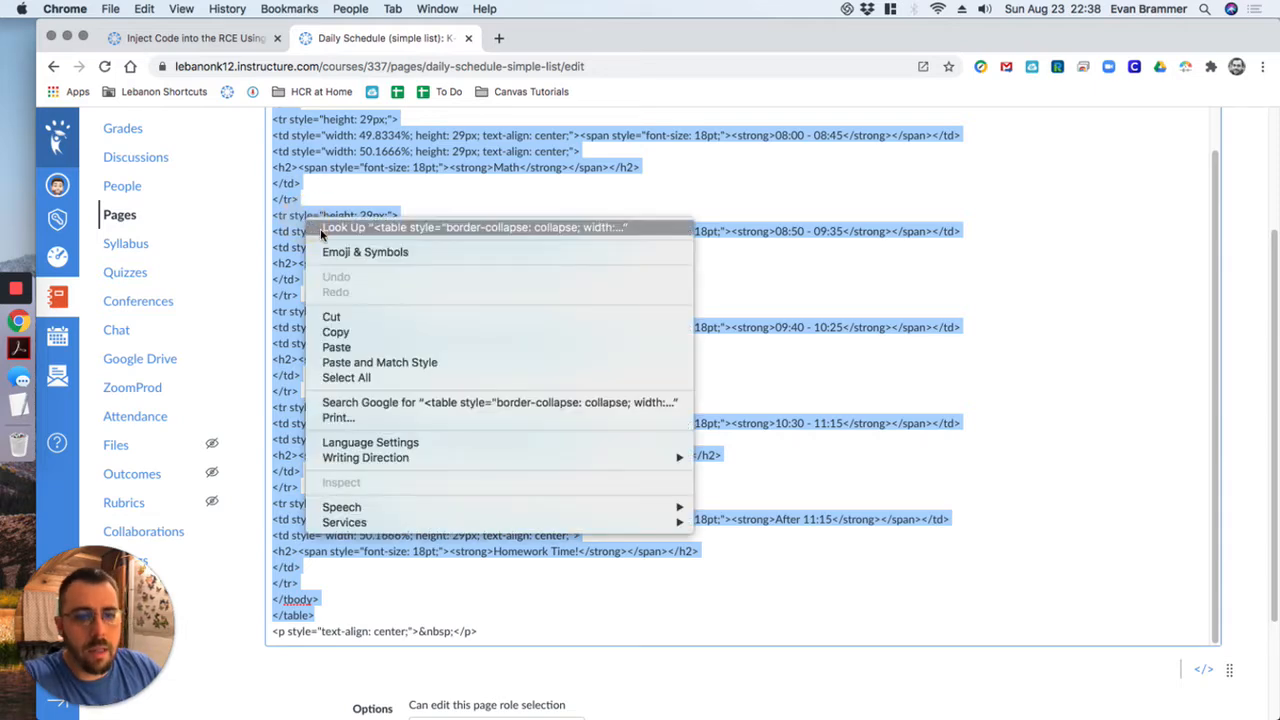
{"action": "left_click", "coordinate": [345, 331]}
- Add blank lines below the Learning Objective heading on the Inject Code into the RCE Using the Embed Tool page
{"action": "left_click", "coordinate": [198, 39]}
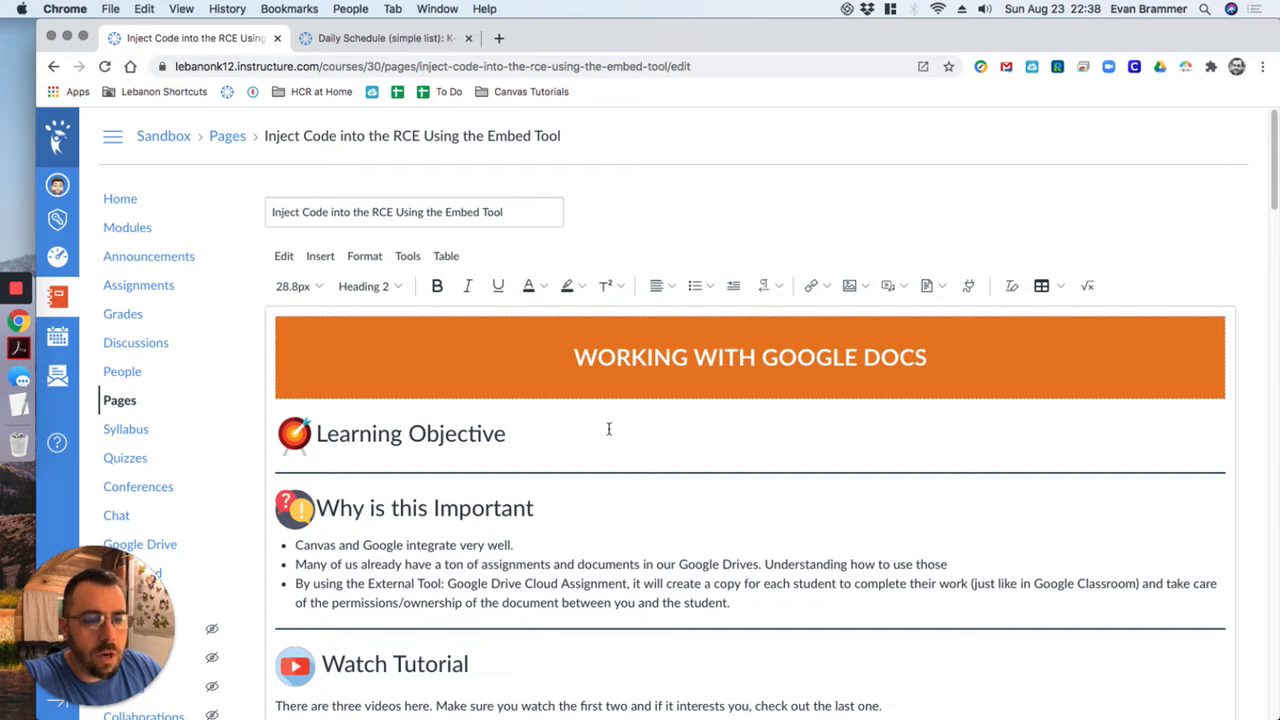
{"action": "left_click", "coordinate": [552, 440]}
{"action": "key", "text": "Return"}
{"action": "key", "text": "Return"}
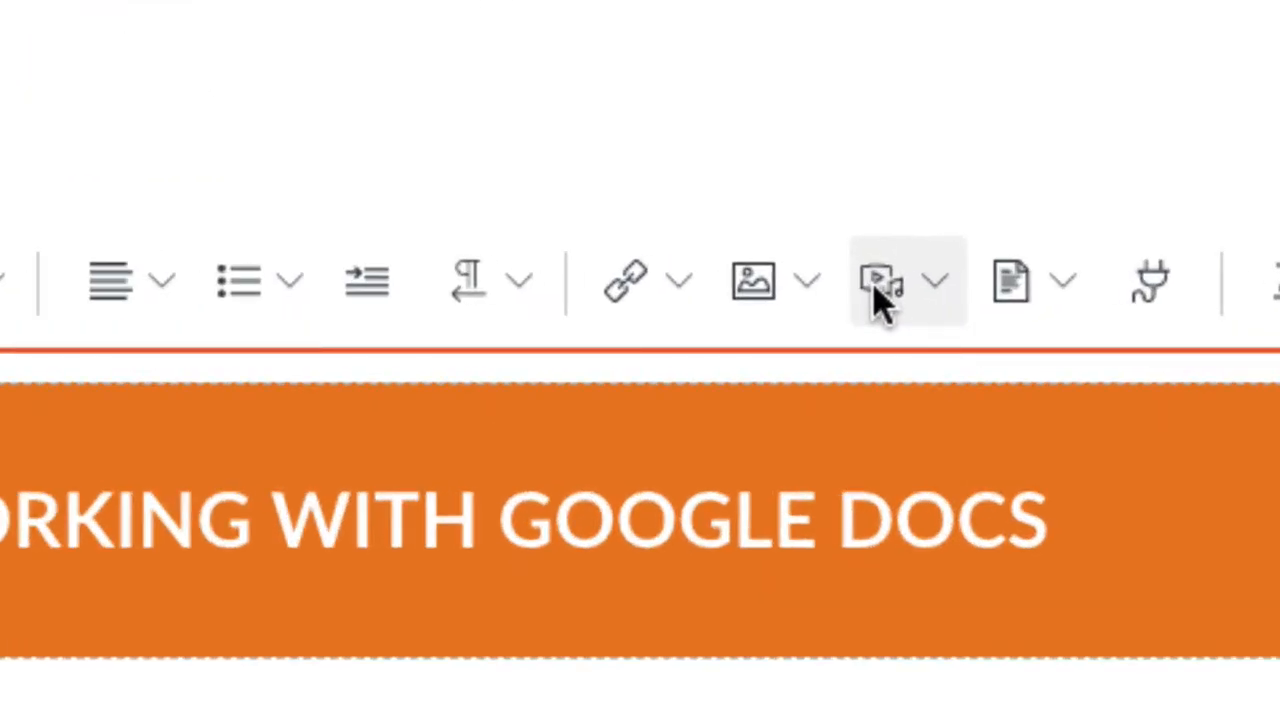
- Embed the copied schedule table code below the Learning Objective heading through the media upload's embed code option
{"action": "left_click", "coordinate": [878, 298]}
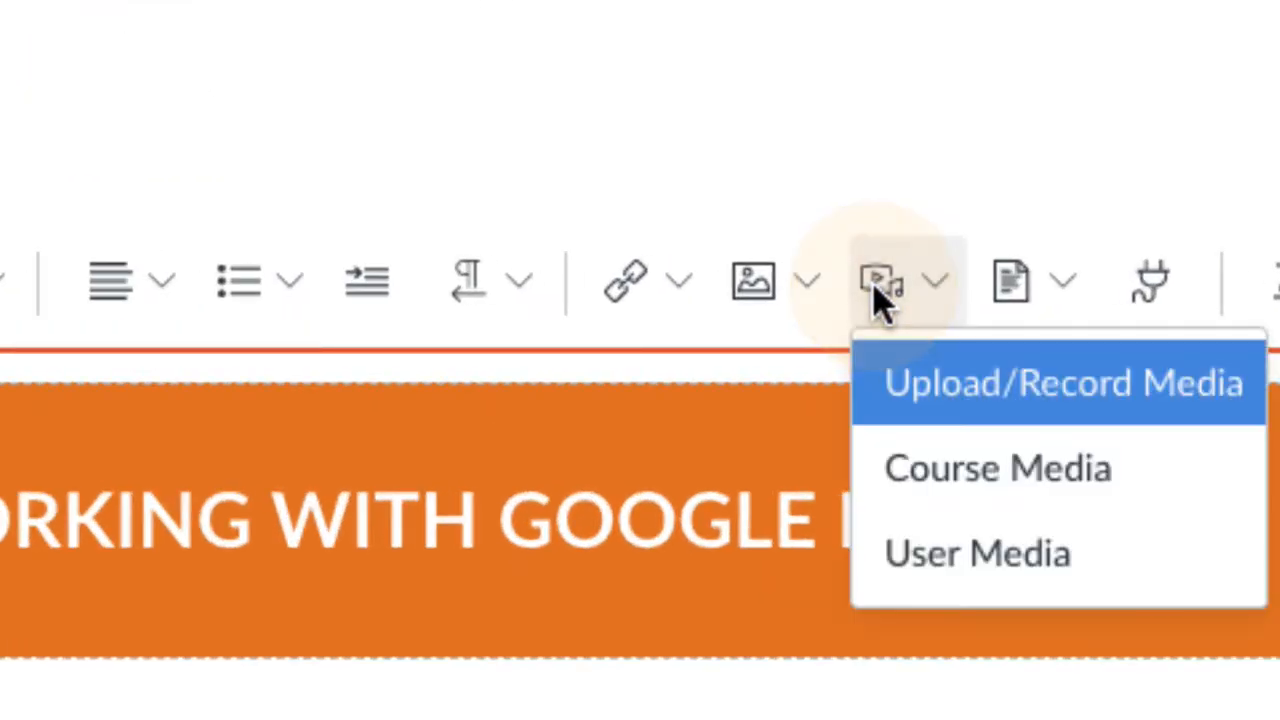
{"action": "left_click", "coordinate": [945, 393]}
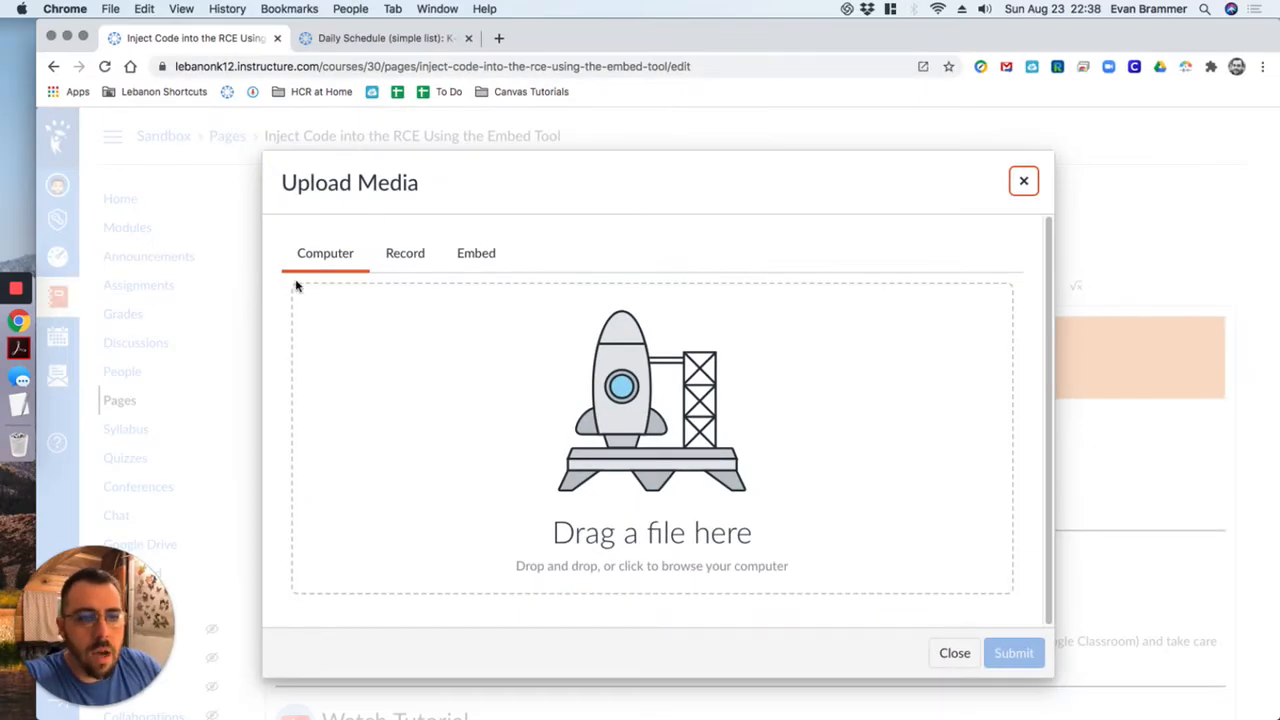
{"action": "left_click", "coordinate": [474, 256]}
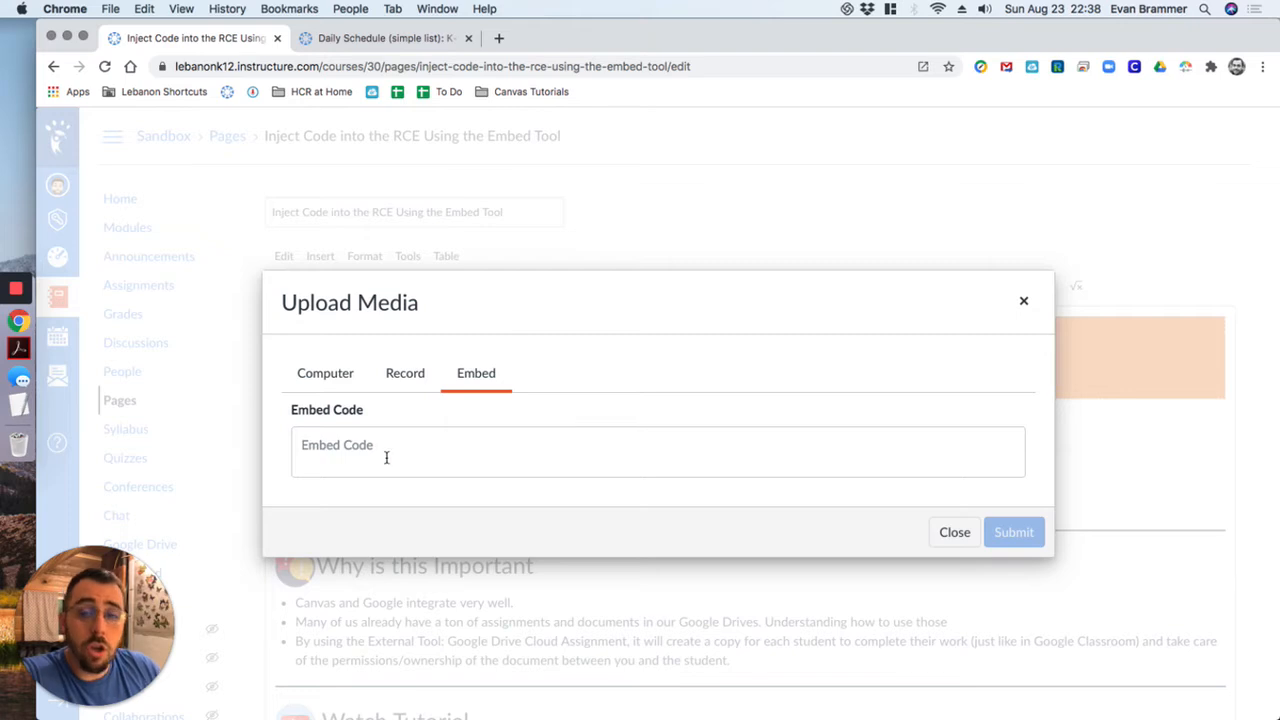
{"action": "left_click", "coordinate": [324, 450]}
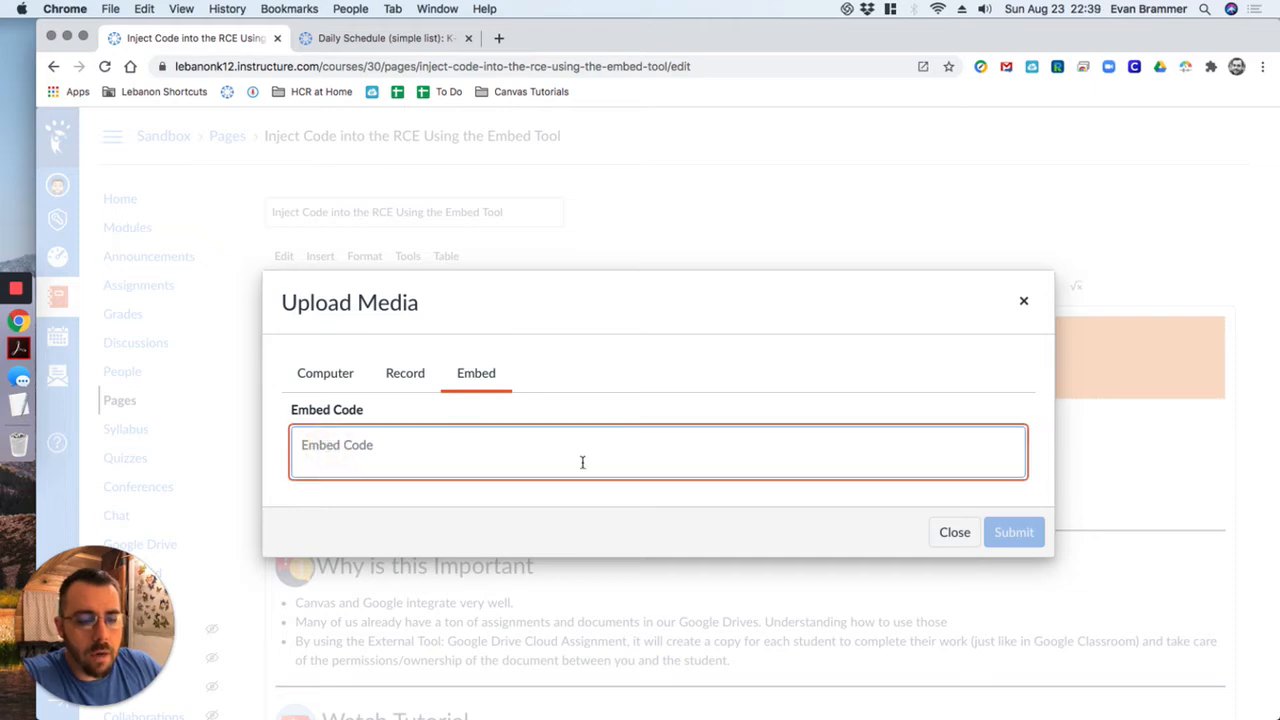
{"action": "key", "text": "super+v"}
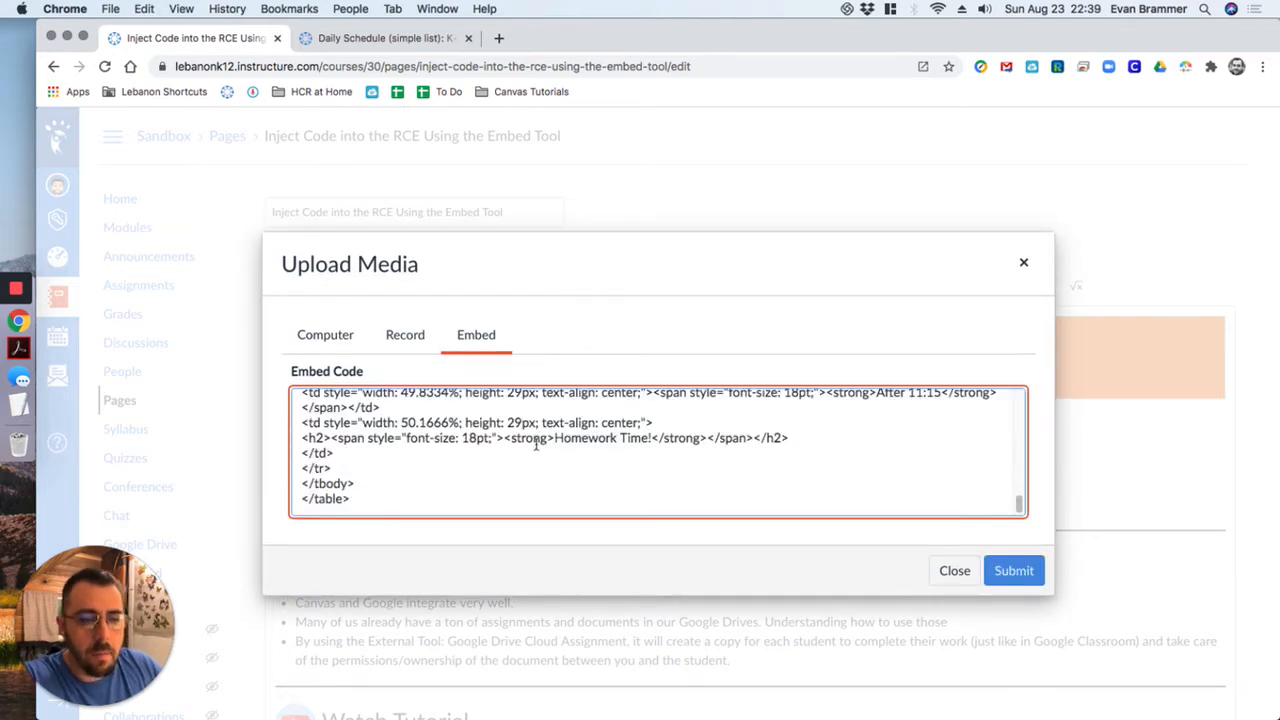
{"action": "scroll", "coordinate": [537, 443], "scroll_direction": "up", "scroll_amount": 10}
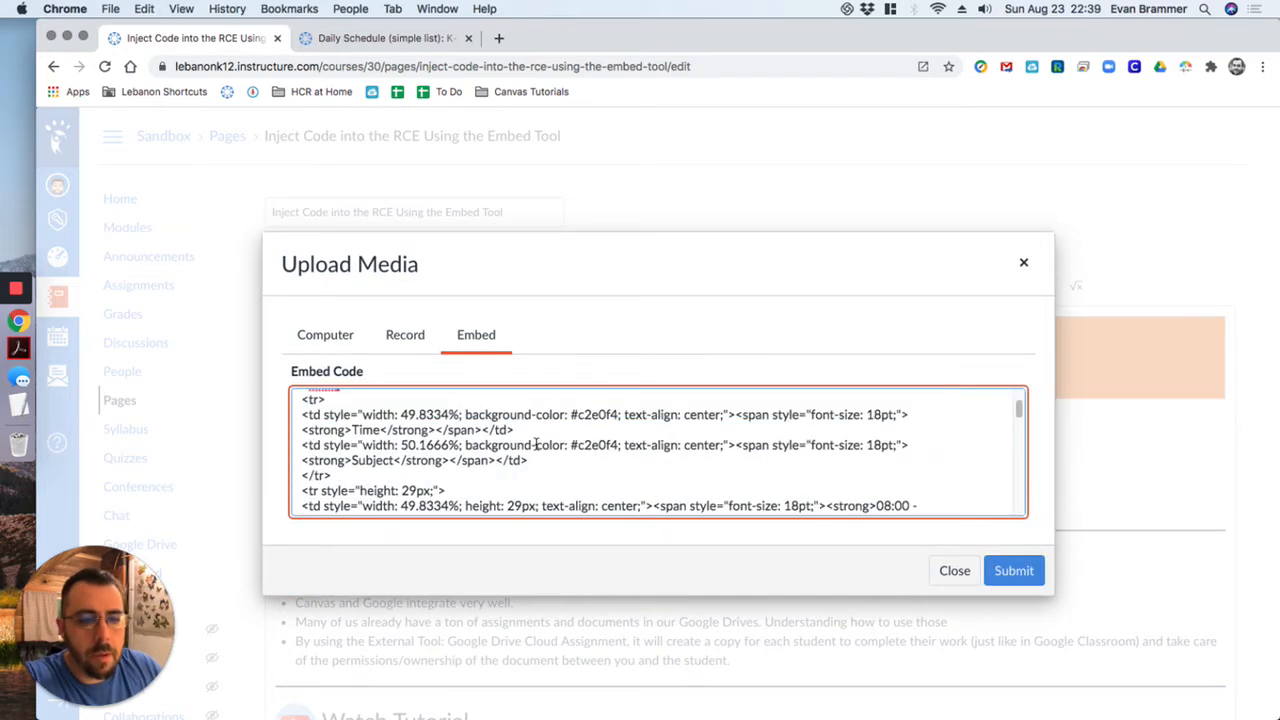
{"action": "left_click", "coordinate": [1015, 571]}
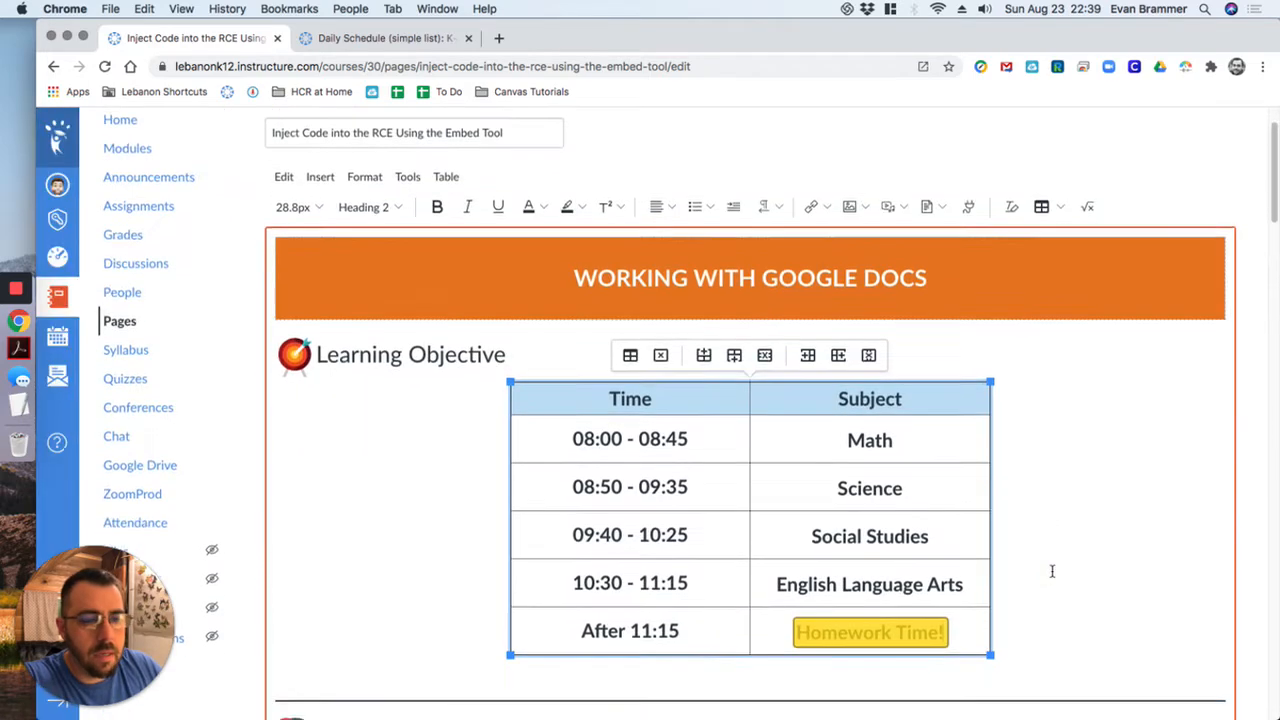
- Review the embedded schedule table and highlight the Why is this Important heading with its bullet list
{"action": "scroll", "coordinate": [1042, 577], "scroll_direction": "down", "scroll_amount": 3}
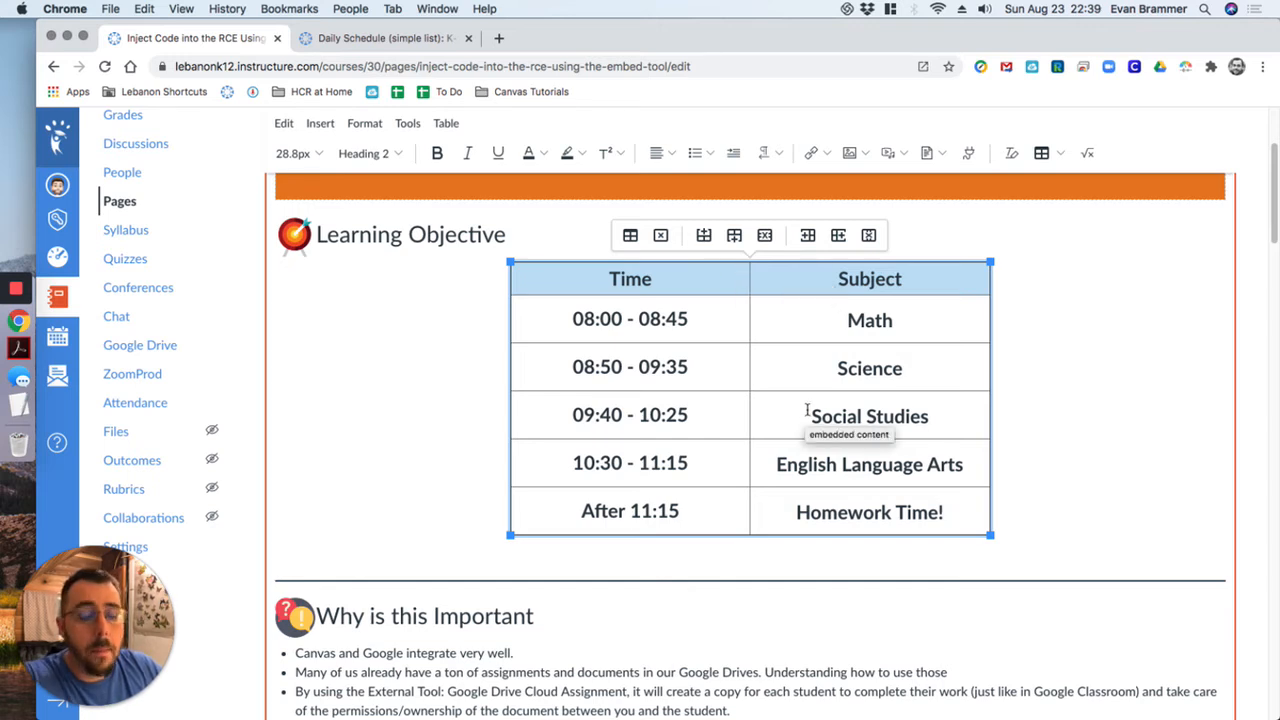
{"action": "scroll", "coordinate": [1114, 460], "scroll_direction": "up", "scroll_amount": 2}
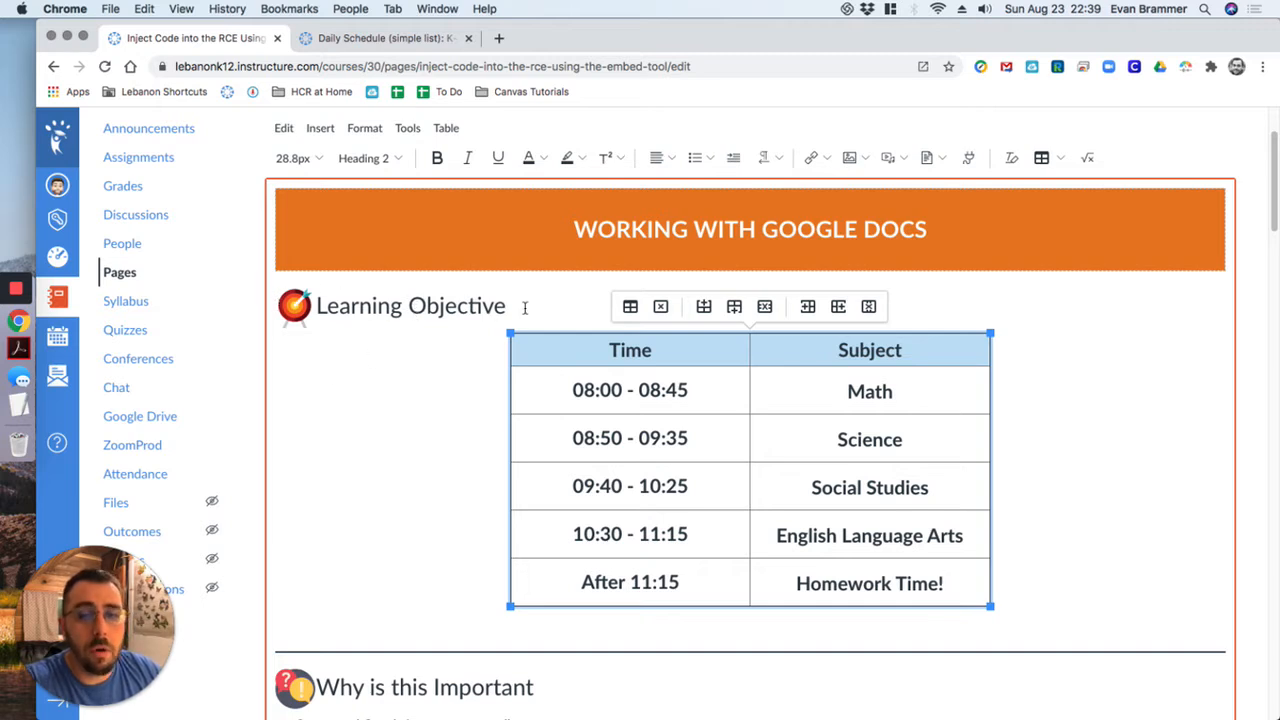
{"action": "scroll", "coordinate": [528, 318], "scroll_direction": "down", "scroll_amount": 1}
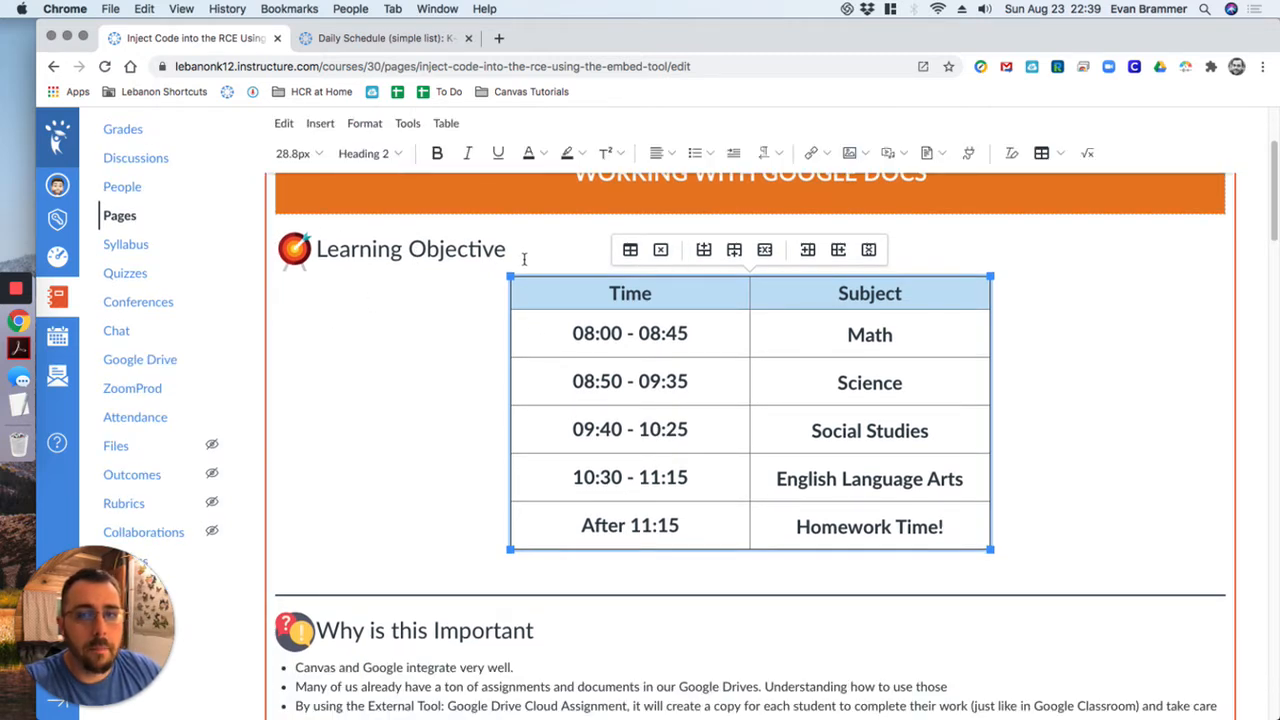
{"action": "scroll", "coordinate": [520, 270], "scroll_direction": "down", "scroll_amount": 4}
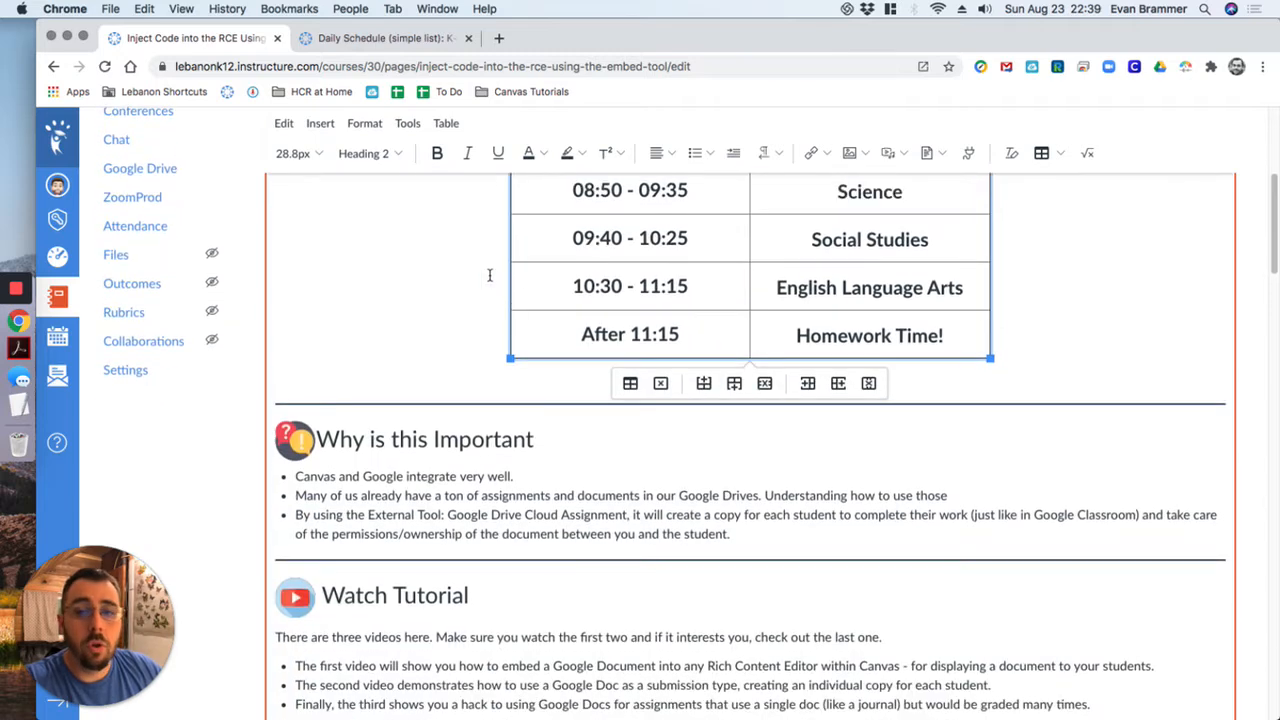
{"action": "left_click_drag", "start_coordinate": [271, 445], "coordinate": [810, 545]}
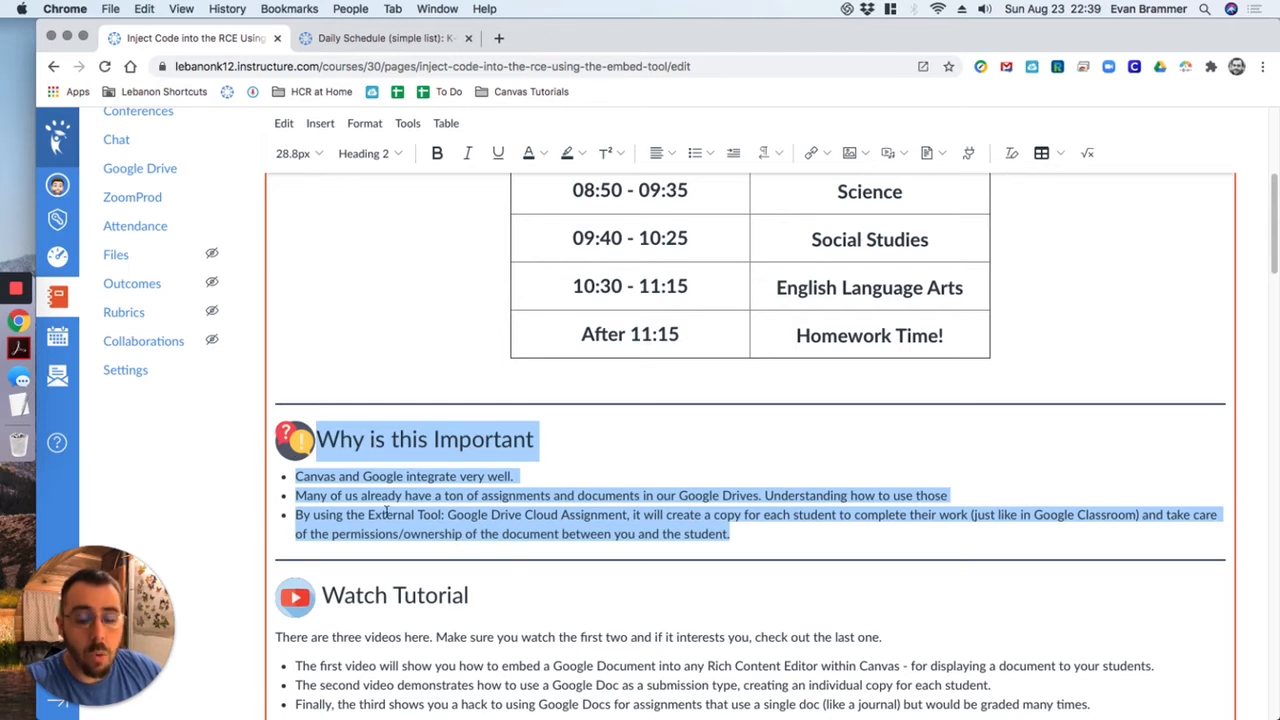
- Copy the Why is this Important section's HTML from the page source, from its h2 heading through the closing </ul>
{"action": "scroll", "coordinate": [977, 391], "scroll_direction": "down", "scroll_amount": 20}
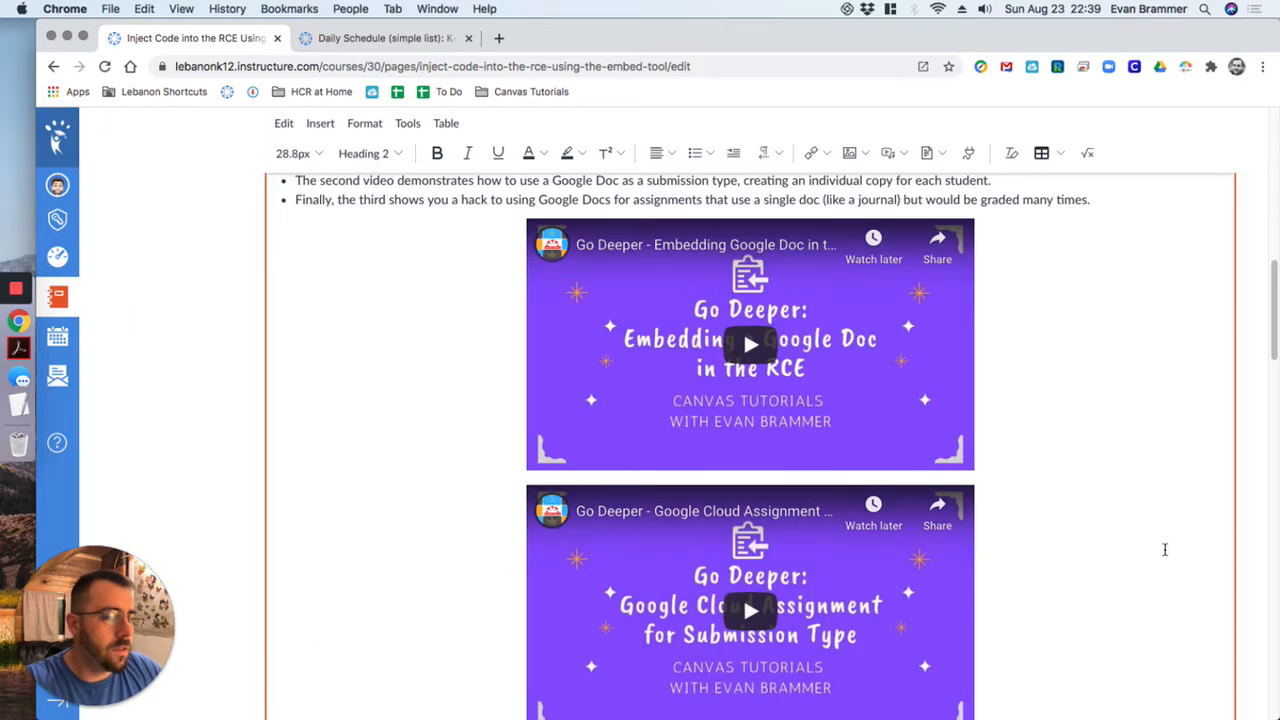
{"action": "left_click", "coordinate": [1203, 697]}
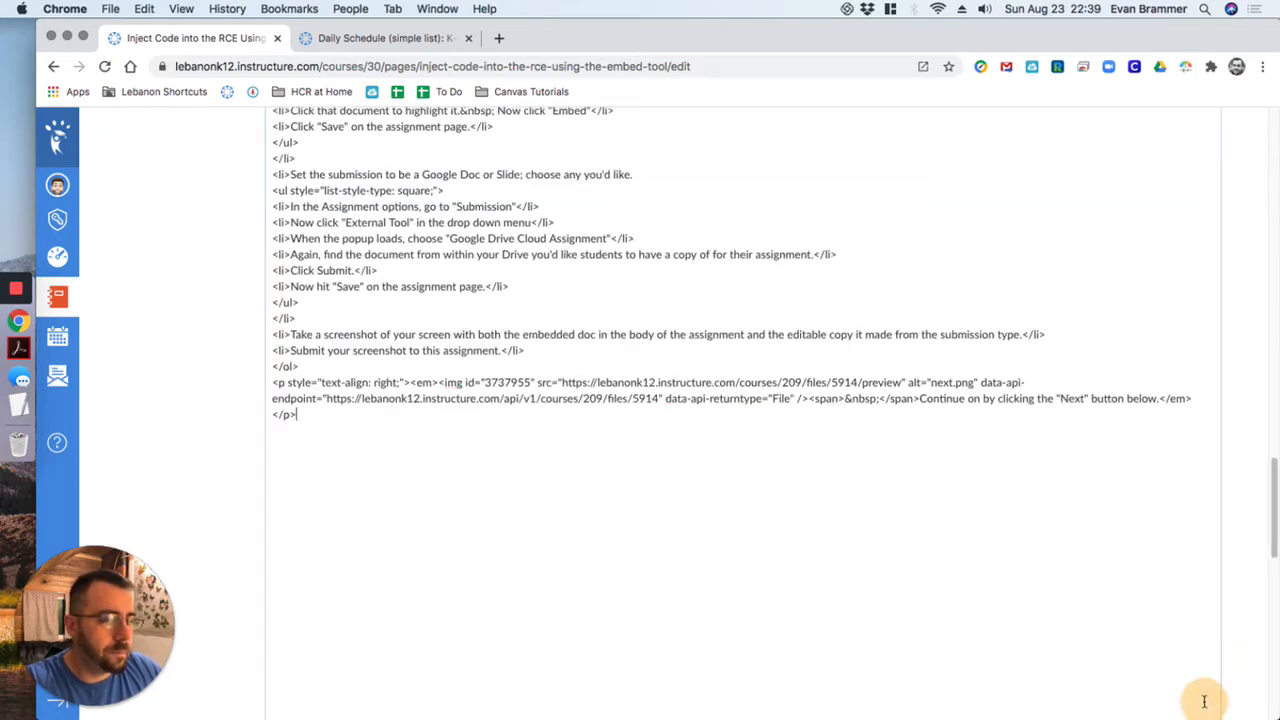
{"action": "scroll", "coordinate": [400, 248], "scroll_direction": "up", "scroll_amount": 10}
{"action": "scroll", "coordinate": [400, 248], "scroll_direction": "up", "scroll_amount": 10}
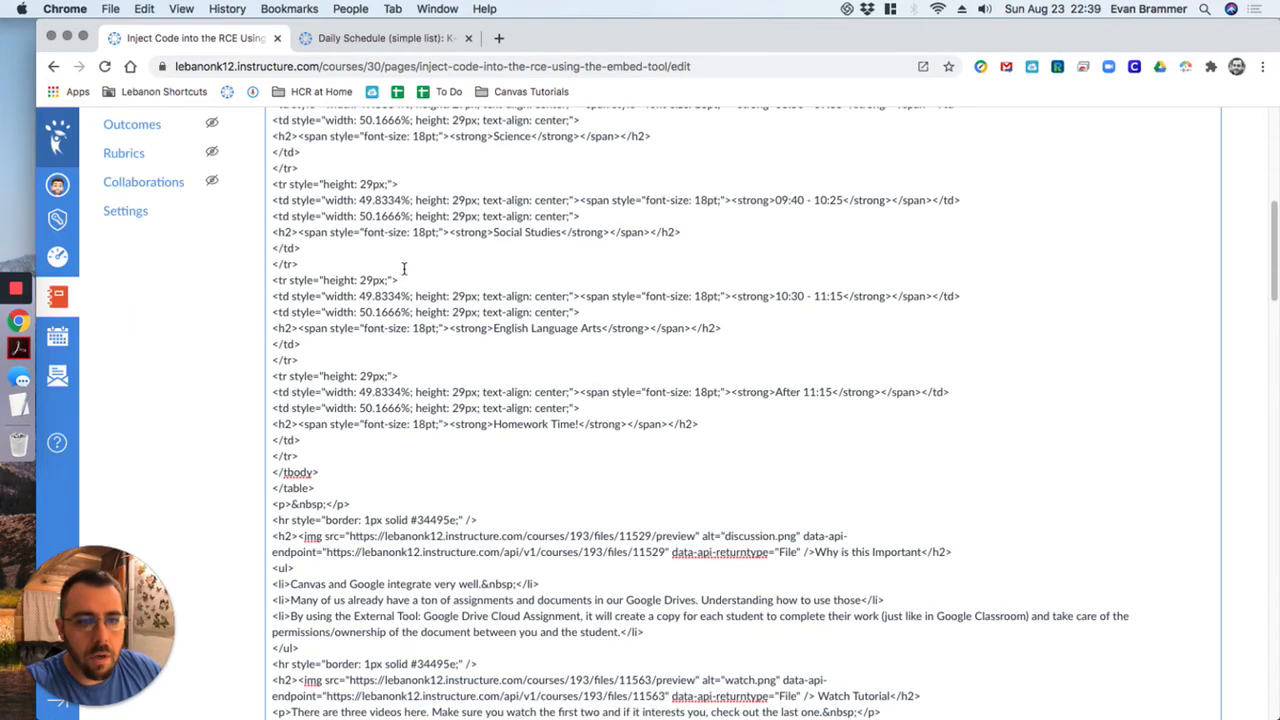
{"action": "scroll", "coordinate": [479, 368], "scroll_direction": "down", "scroll_amount": 5}
{"action": "scroll", "coordinate": [479, 368], "scroll_direction": "down", "scroll_amount": 8}
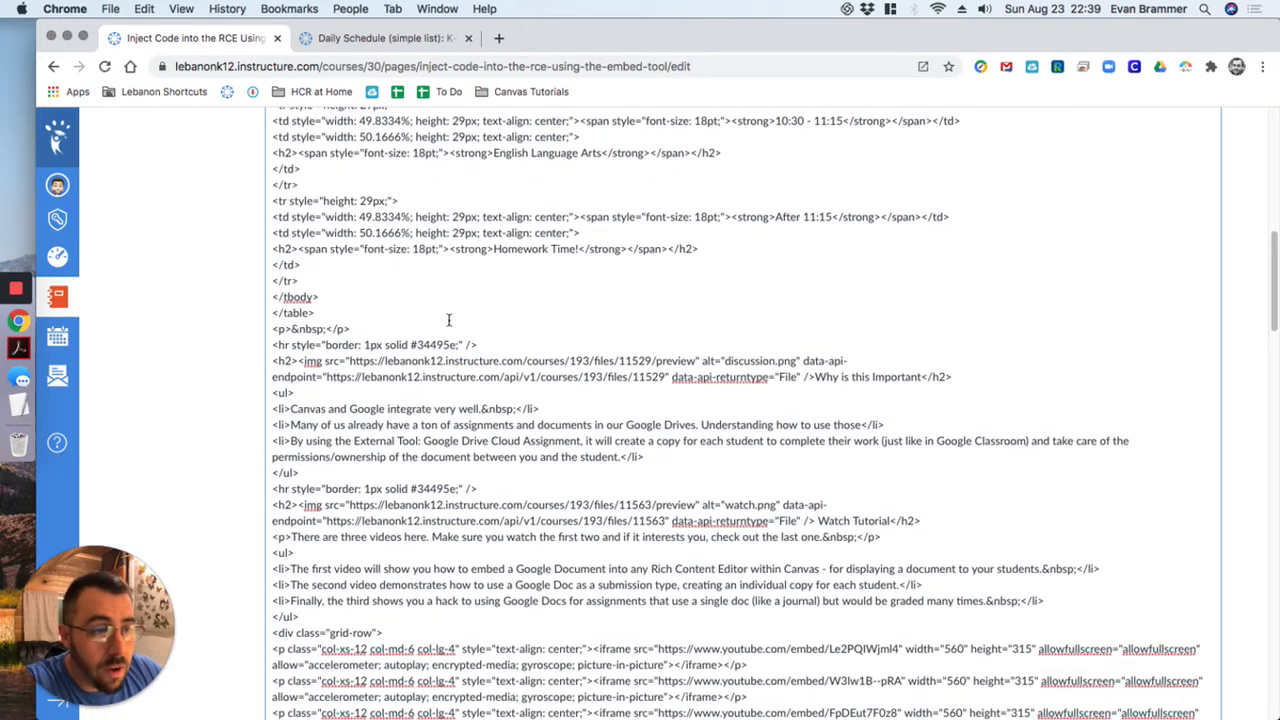
{"action": "left_click", "coordinate": [271, 361]}
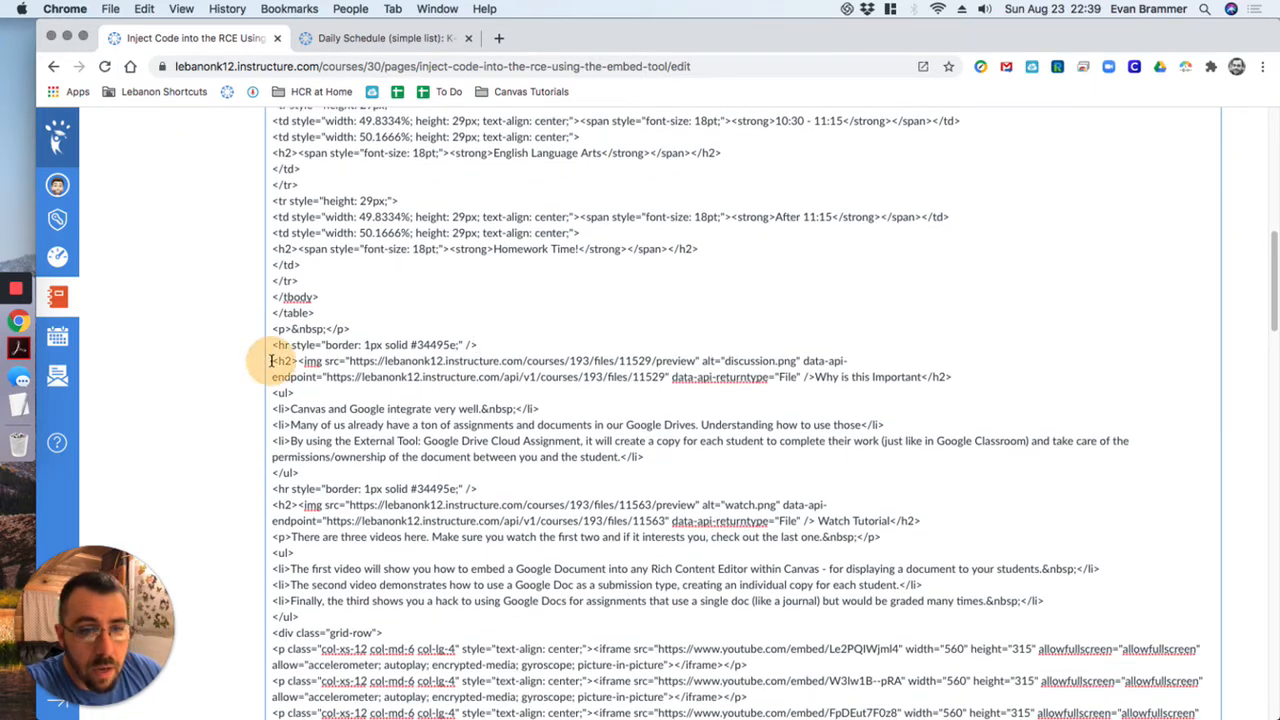
{"action": "left_click_drag", "start_coordinate": [271, 361], "coordinate": [353, 468]}
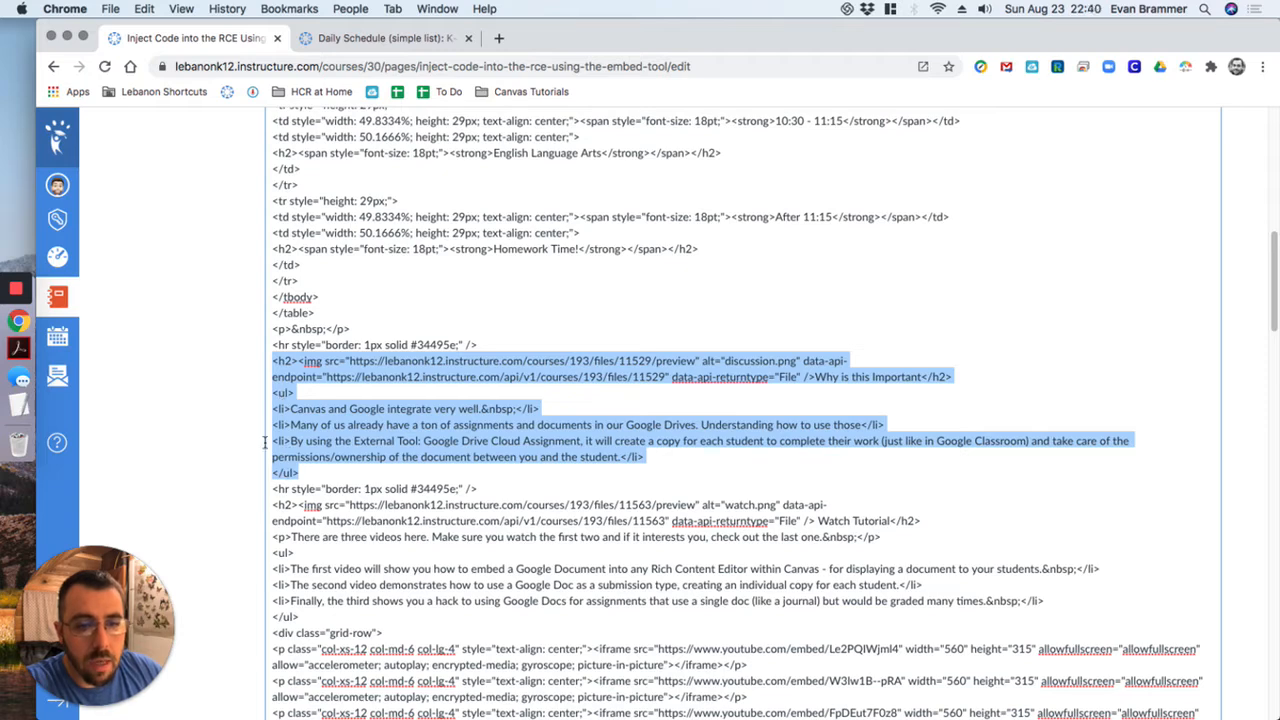
{"action": "key", "text": "super+x"}
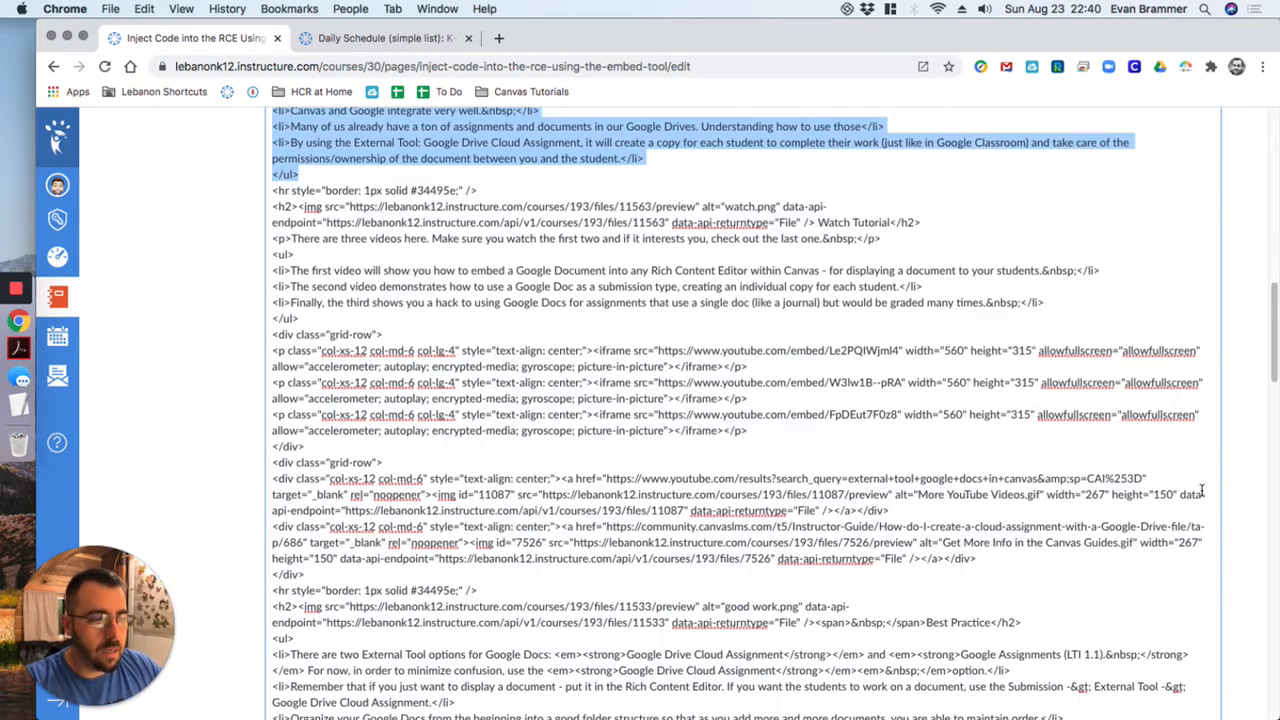
- Return the page to the visual editor and go to the Why is this Important section
{"action": "scroll", "coordinate": [1249, 650], "scroll_direction": "down", "scroll_amount": 10}
{"action": "left_click", "coordinate": [1199, 524]}
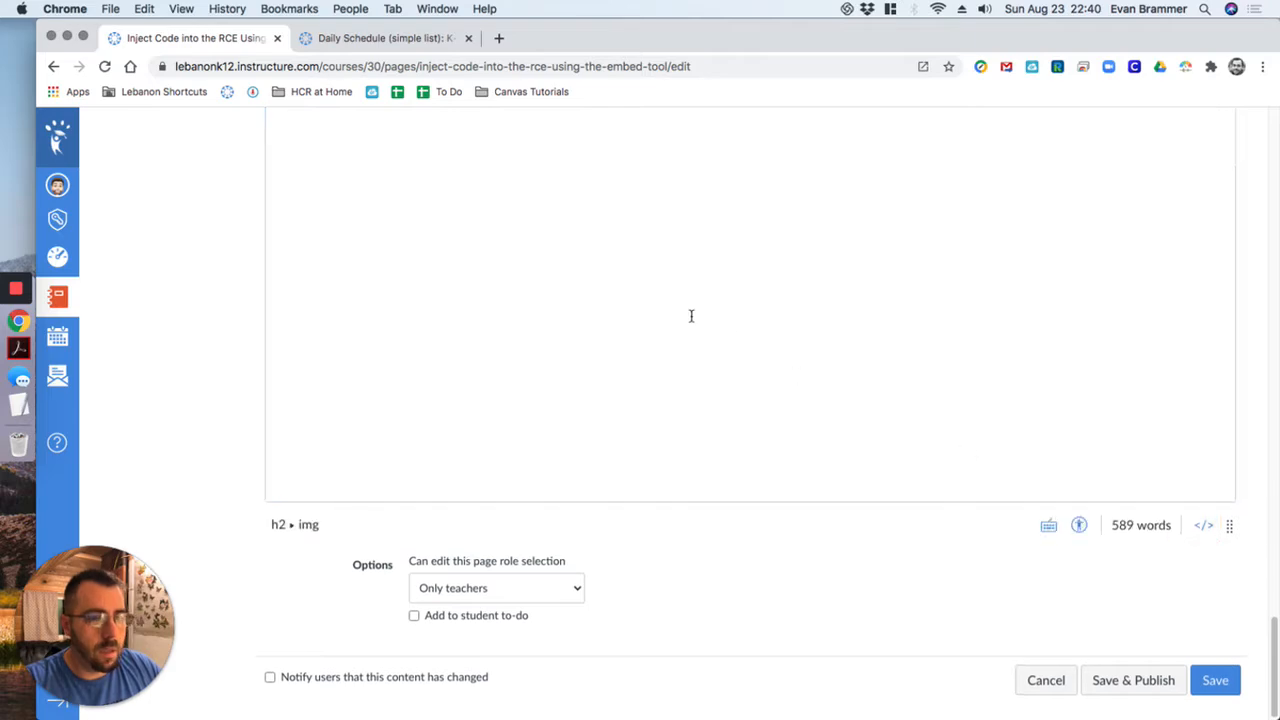
{"action": "scroll", "coordinate": [693, 330], "scroll_direction": "up", "scroll_amount": 15}
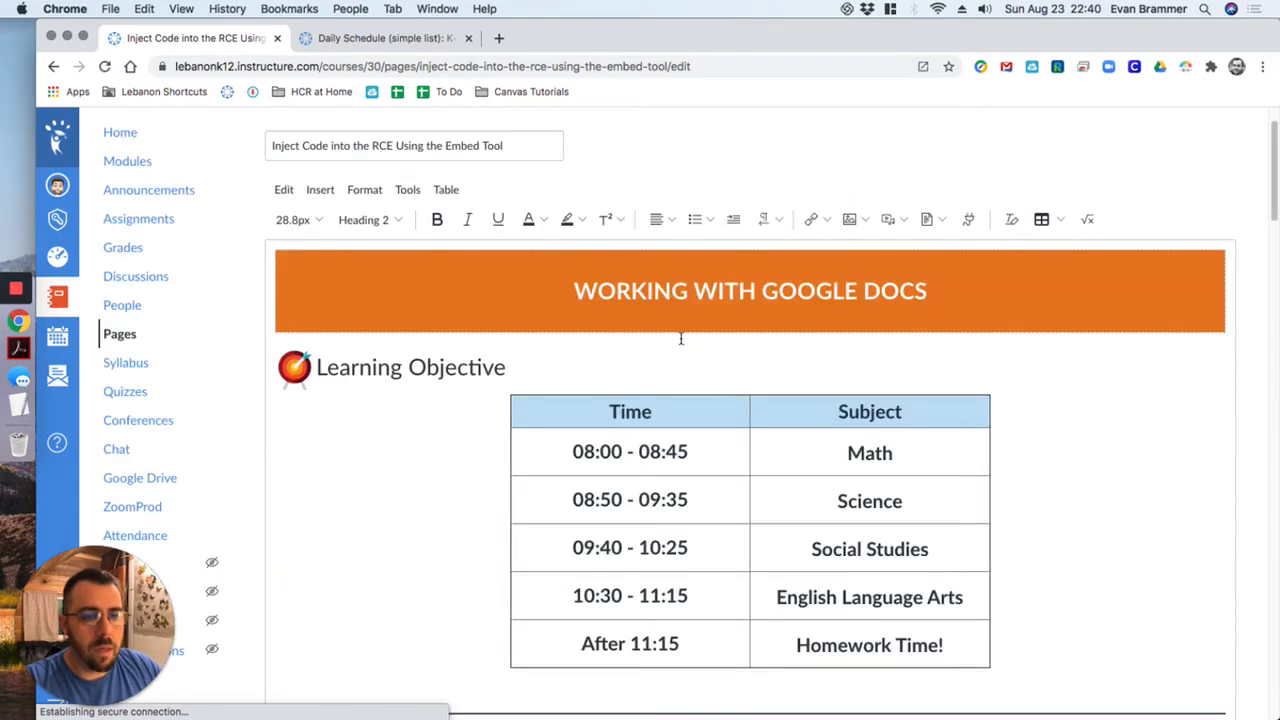
{"action": "scroll", "coordinate": [453, 391], "scroll_direction": "down", "scroll_amount": 4}
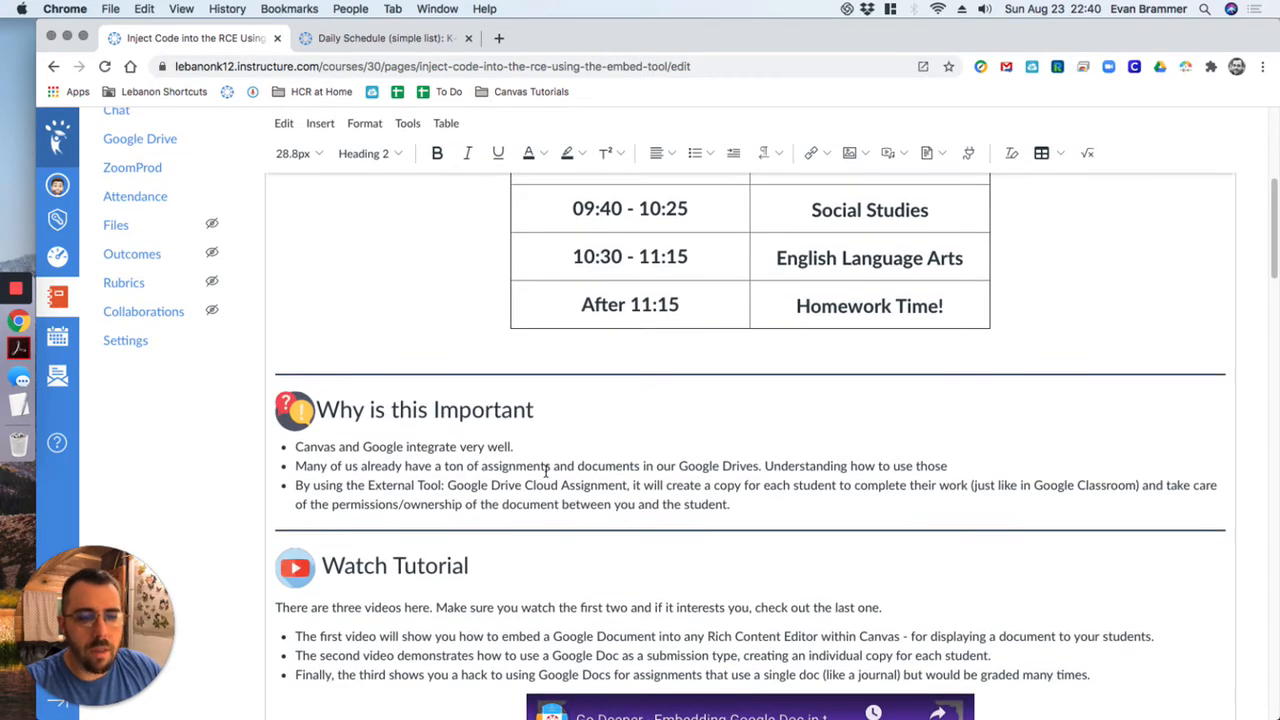
- Insert two blank lines above the Task heading and place the cursor in the empty space
{"action": "scroll", "coordinate": [549, 458], "scroll_direction": "down", "scroll_amount": 20}
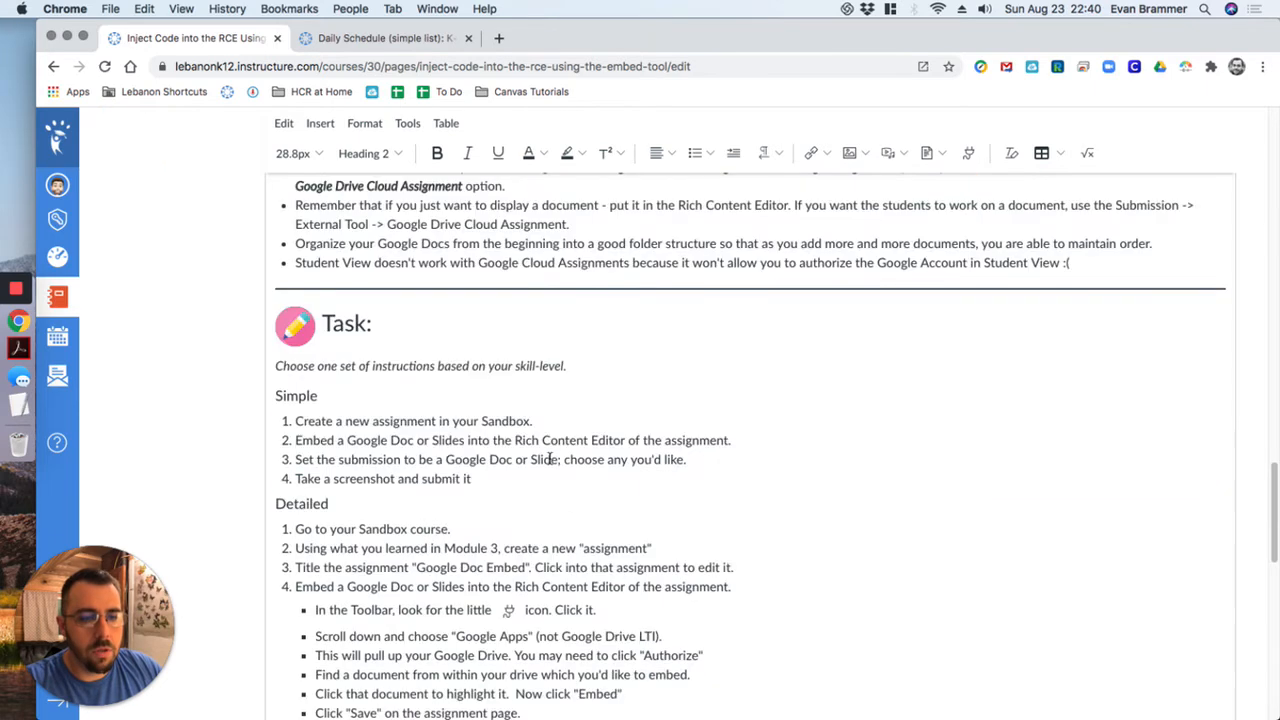
{"action": "left_click", "coordinate": [375, 320]}
{"action": "left_click", "coordinate": [274, 325]}
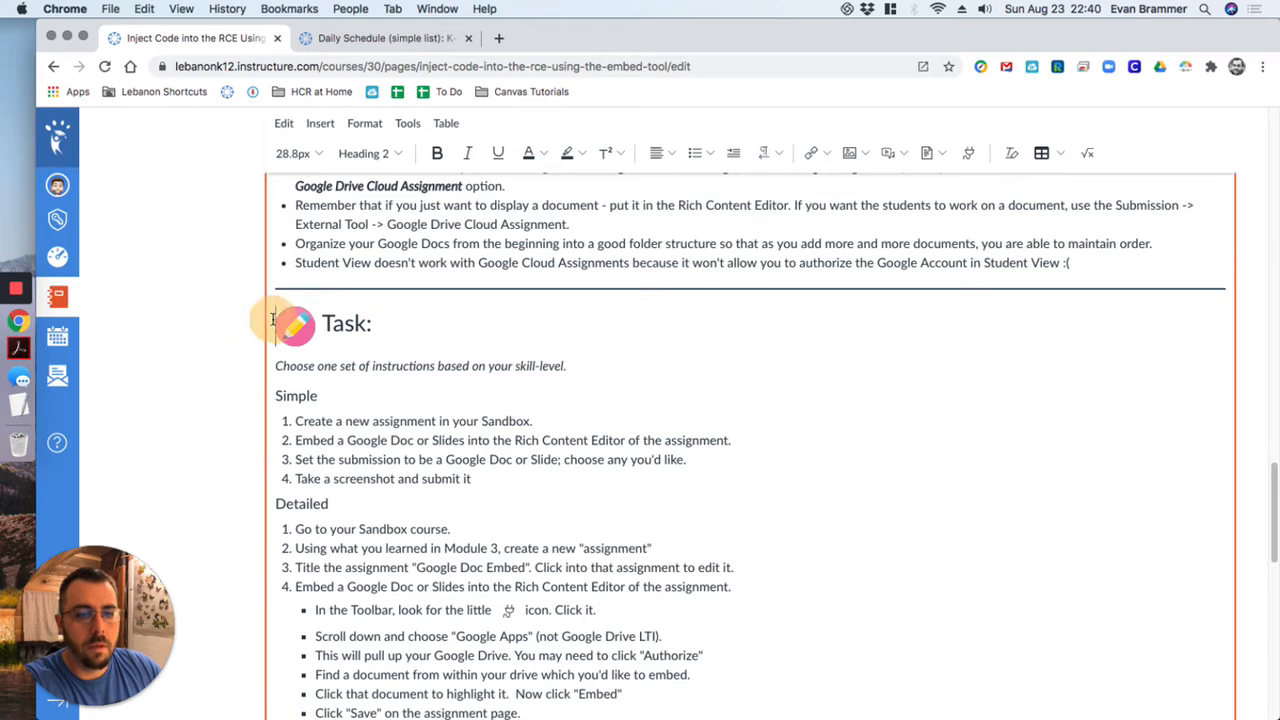
{"action": "key", "text": "Return"}
{"action": "key", "text": "Return"}
{"action": "left_click", "coordinate": [277, 318]}
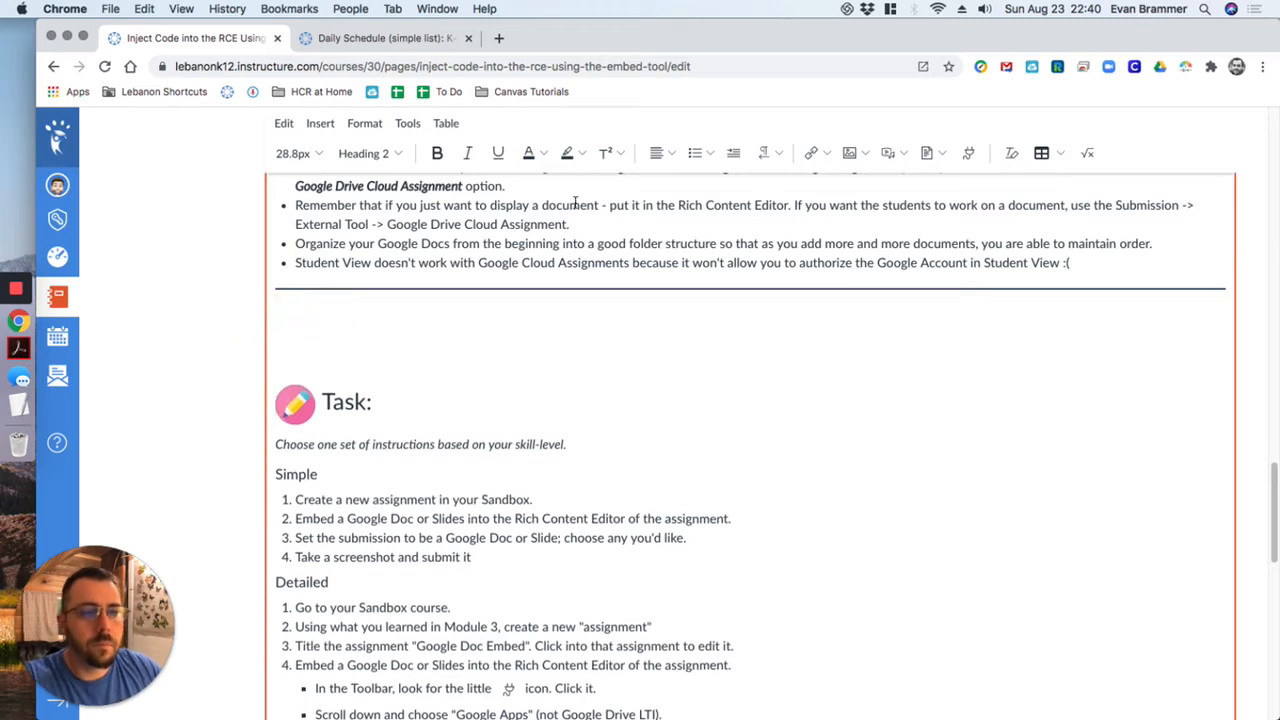
- Embed the copied Why is this Important code above the Task heading through the media upload's embed code option, and highlight the embedded heading
{"action": "left_click", "coordinate": [888, 152]}
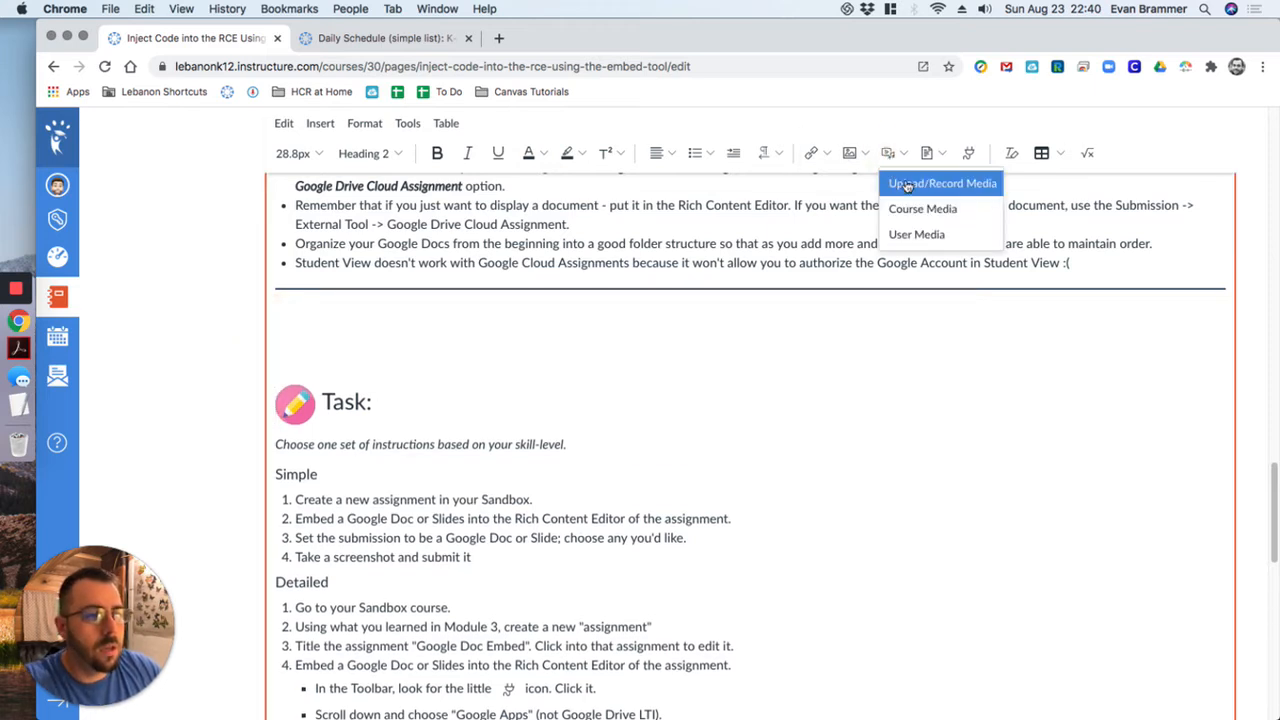
{"action": "left_click", "coordinate": [906, 185]}
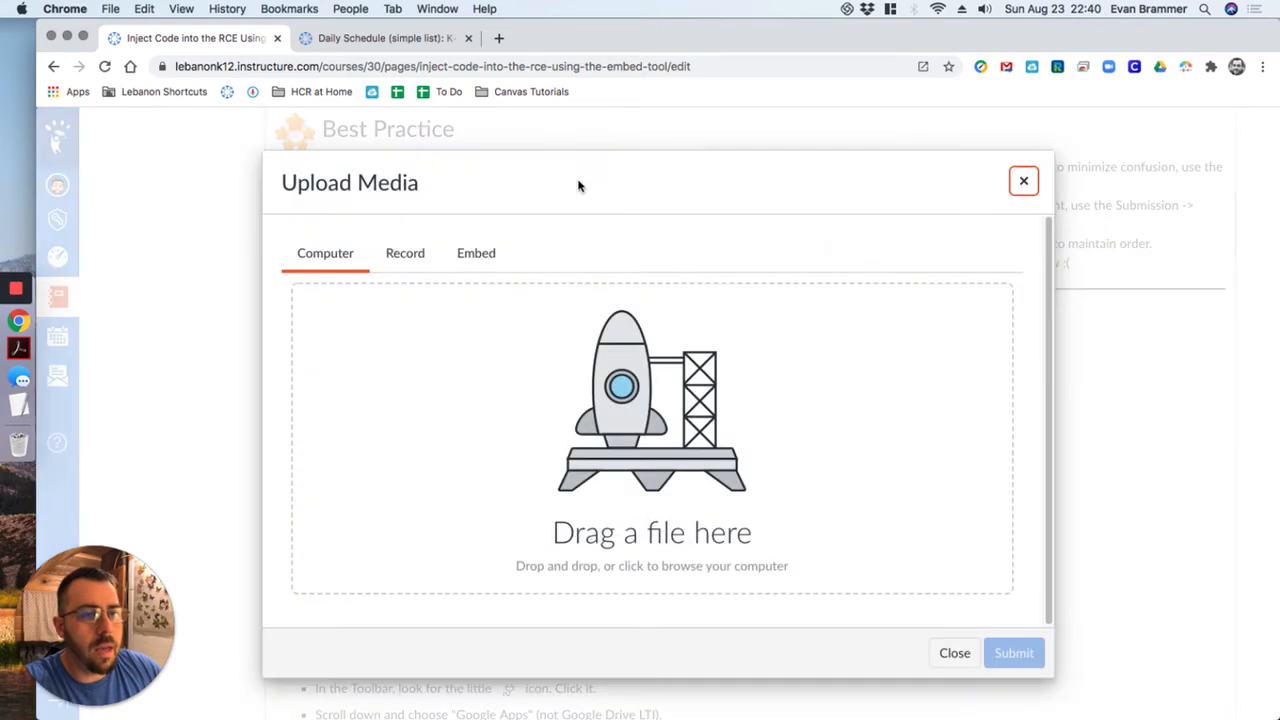
{"action": "left_click", "coordinate": [476, 255]}
{"action": "left_click", "coordinate": [446, 454]}
{"action": "key", "text": "super+v"}
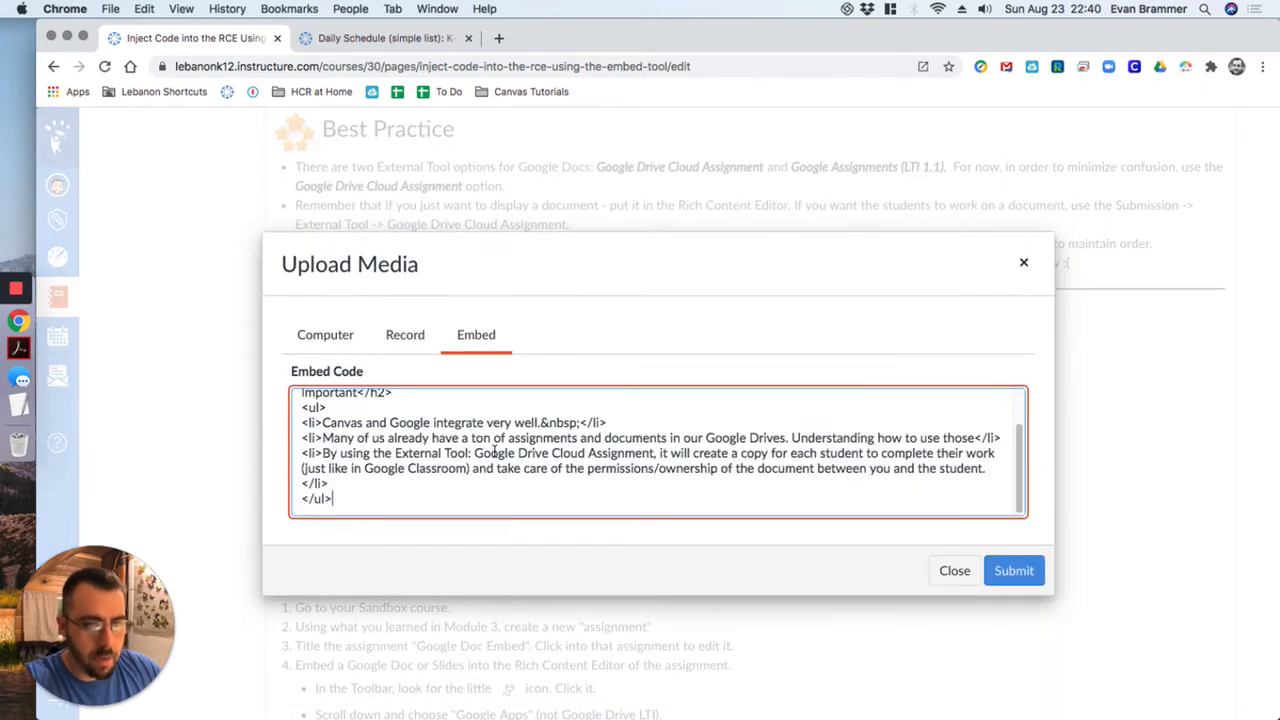
{"action": "left_click", "coordinate": [1013, 570]}
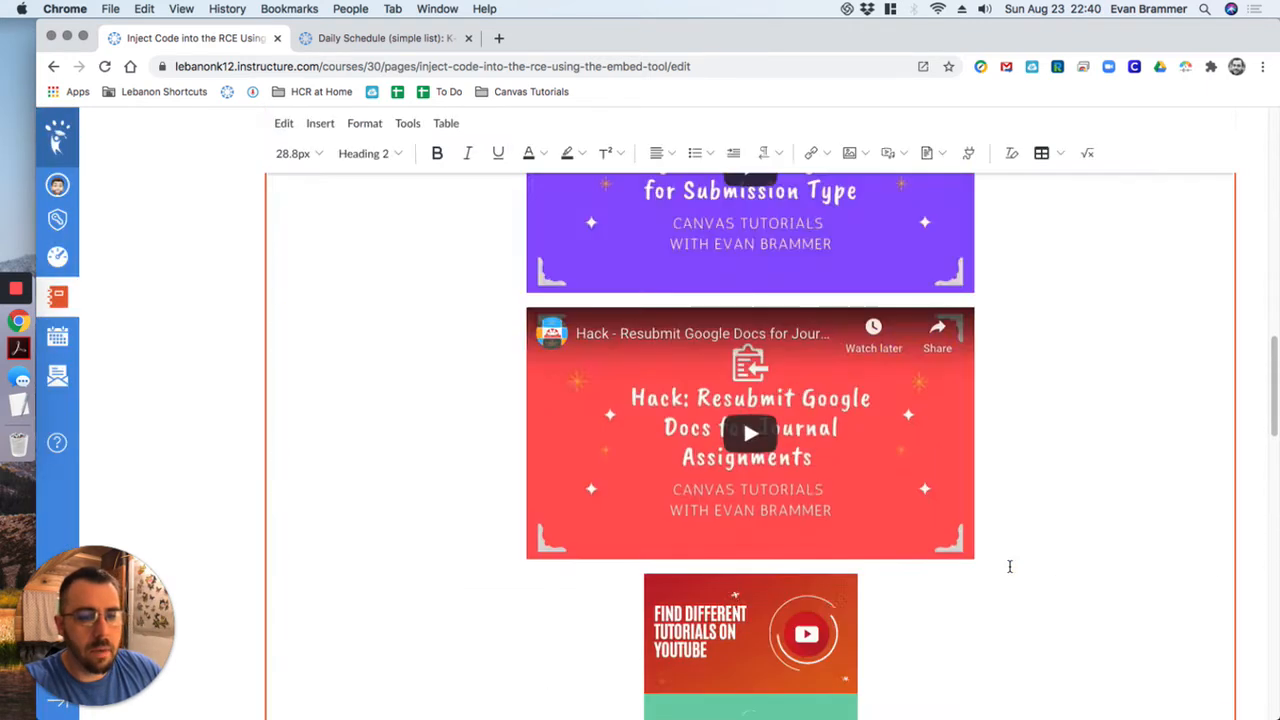
{"action": "scroll", "coordinate": [610, 514], "scroll_direction": "down", "scroll_amount": 15}
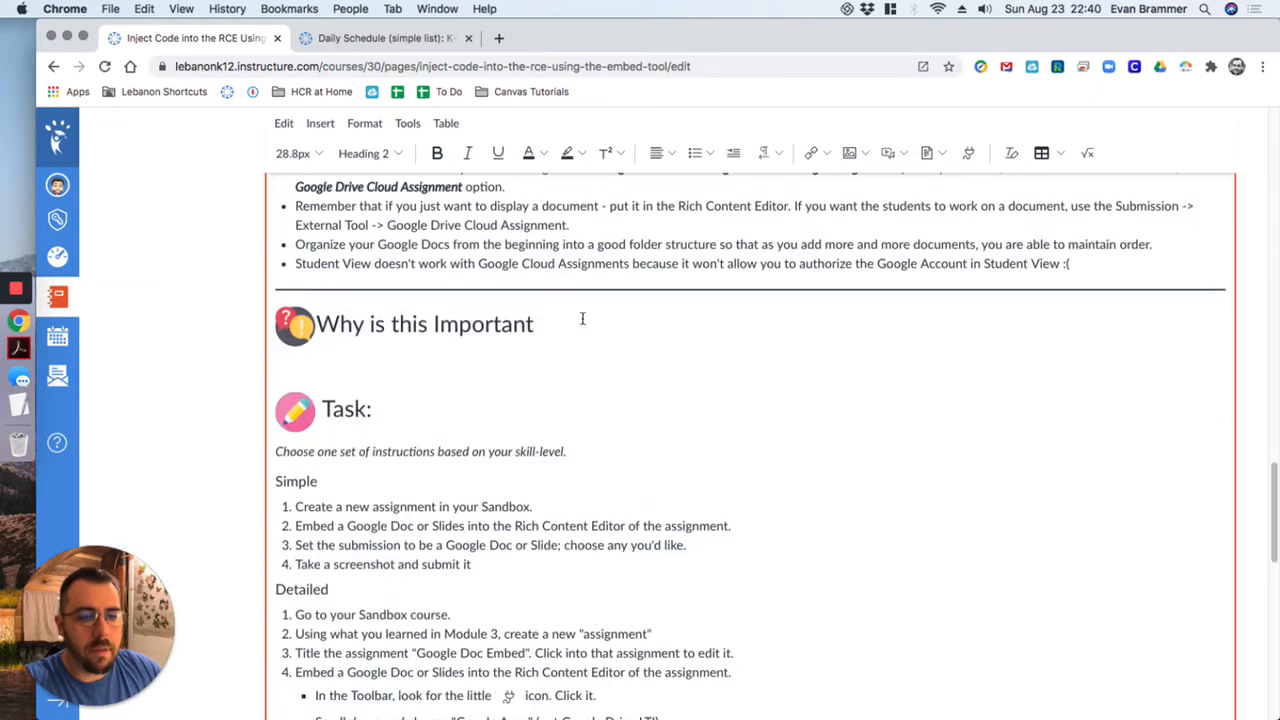
{"action": "left_click", "coordinate": [532, 312]}
{"action": "left_click_drag", "start_coordinate": [532, 312], "coordinate": [251, 306]}
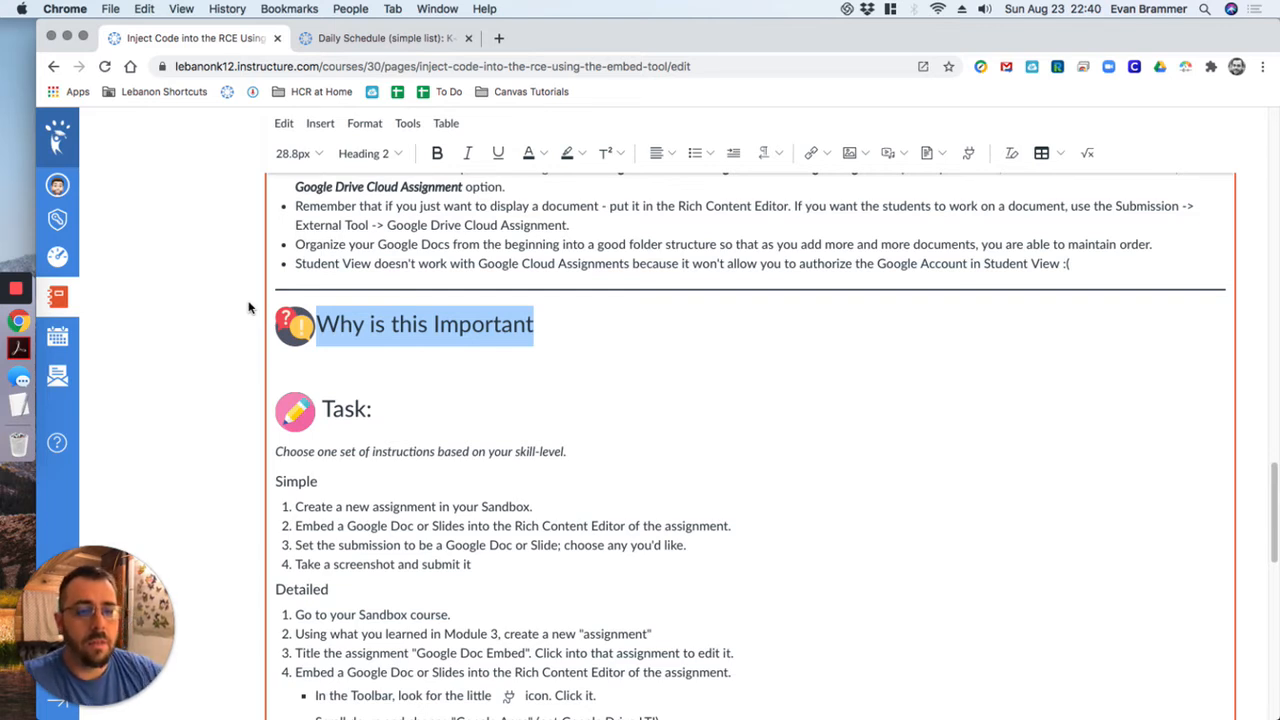
- Paste the copied code as text below the embedded Why is this Important heading and highlight its h2 and ul blocks
{"action": "left_click", "coordinate": [347, 376]}
{"action": "key", "text": "Return"}
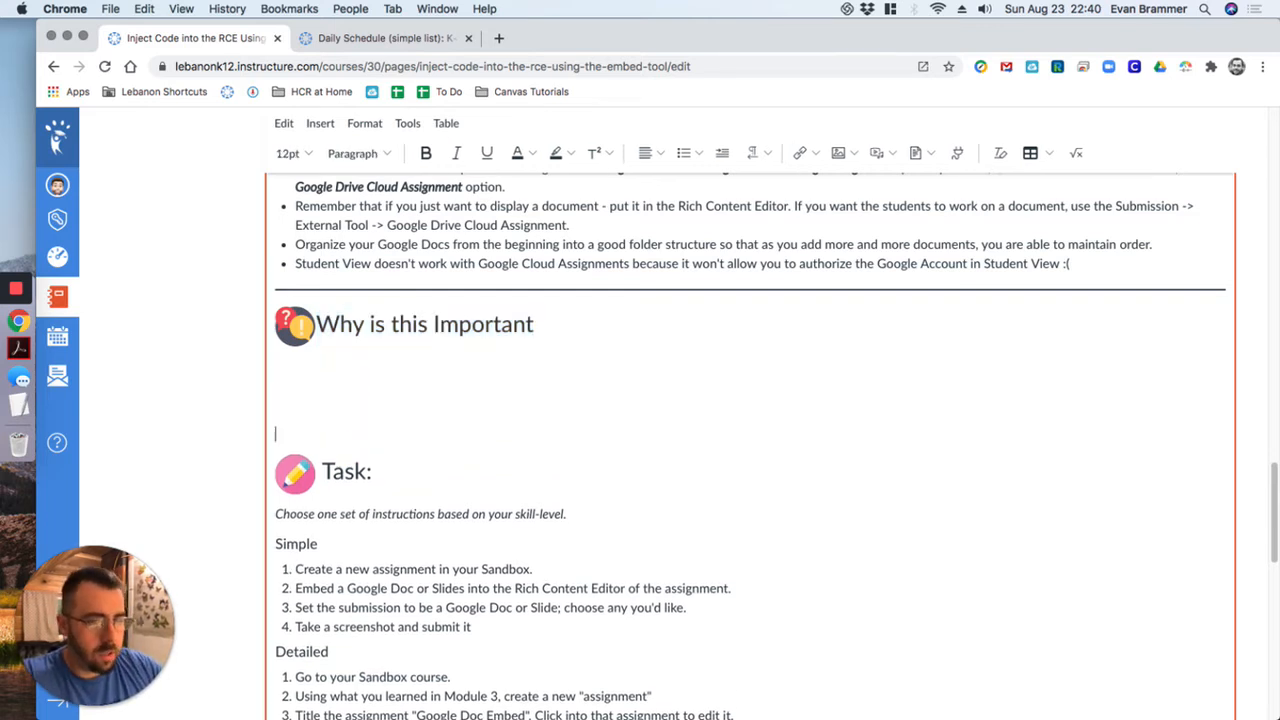
{"action": "key", "text": "Up"}
{"action": "key", "text": "super+v"}
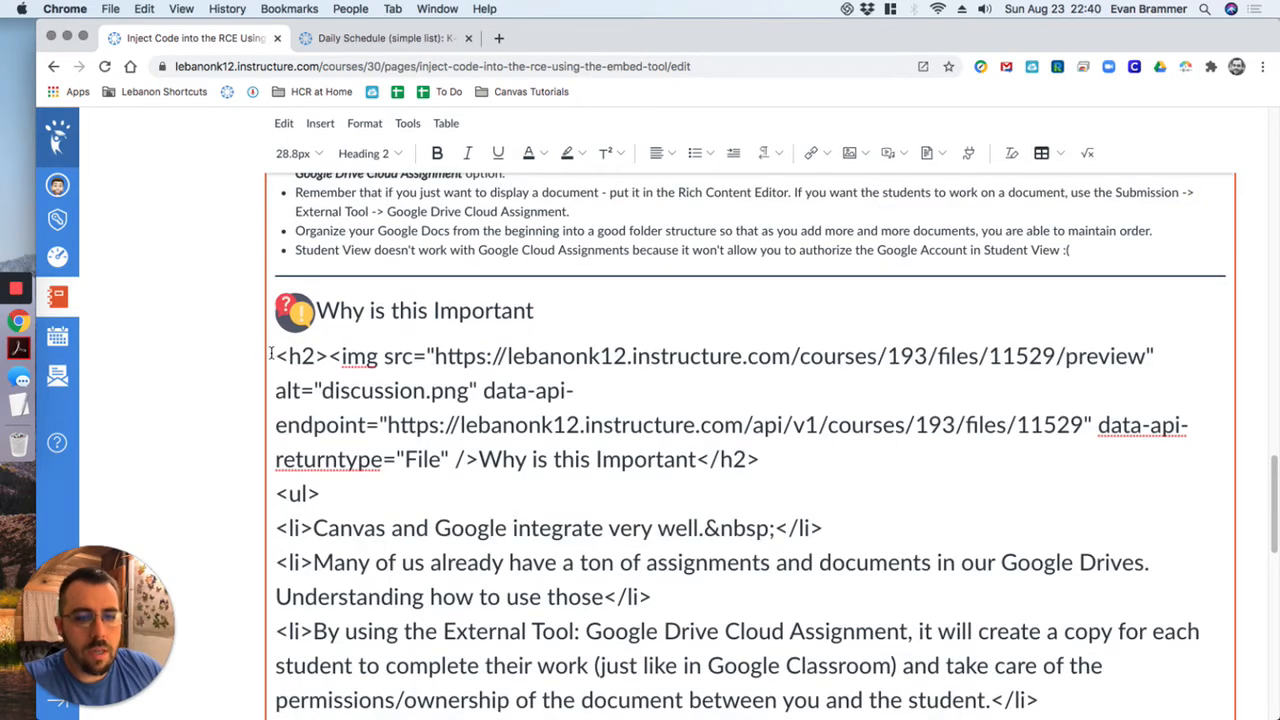
{"action": "left_click_drag", "start_coordinate": [273, 357], "coordinate": [465, 459]}
{"action": "scroll", "coordinate": [399, 452], "scroll_direction": "down", "scroll_amount": 1}
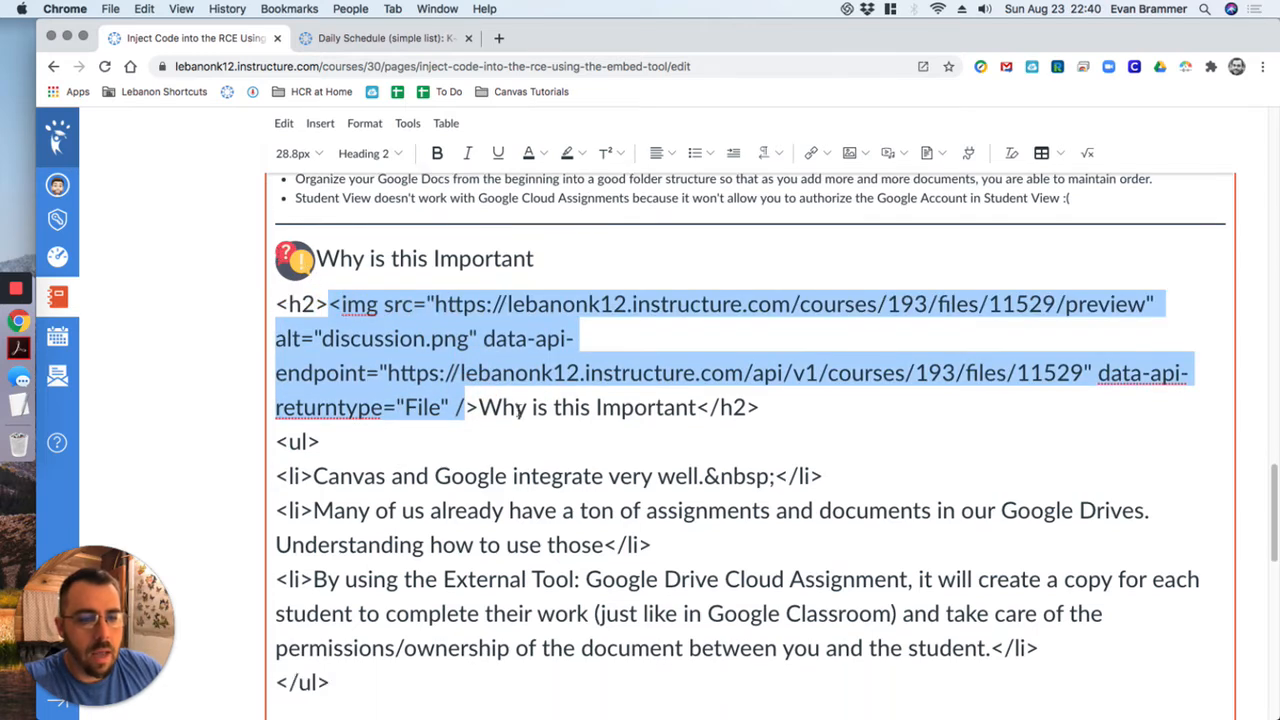
{"action": "left_click_drag", "start_coordinate": [757, 405], "coordinate": [231, 305]}
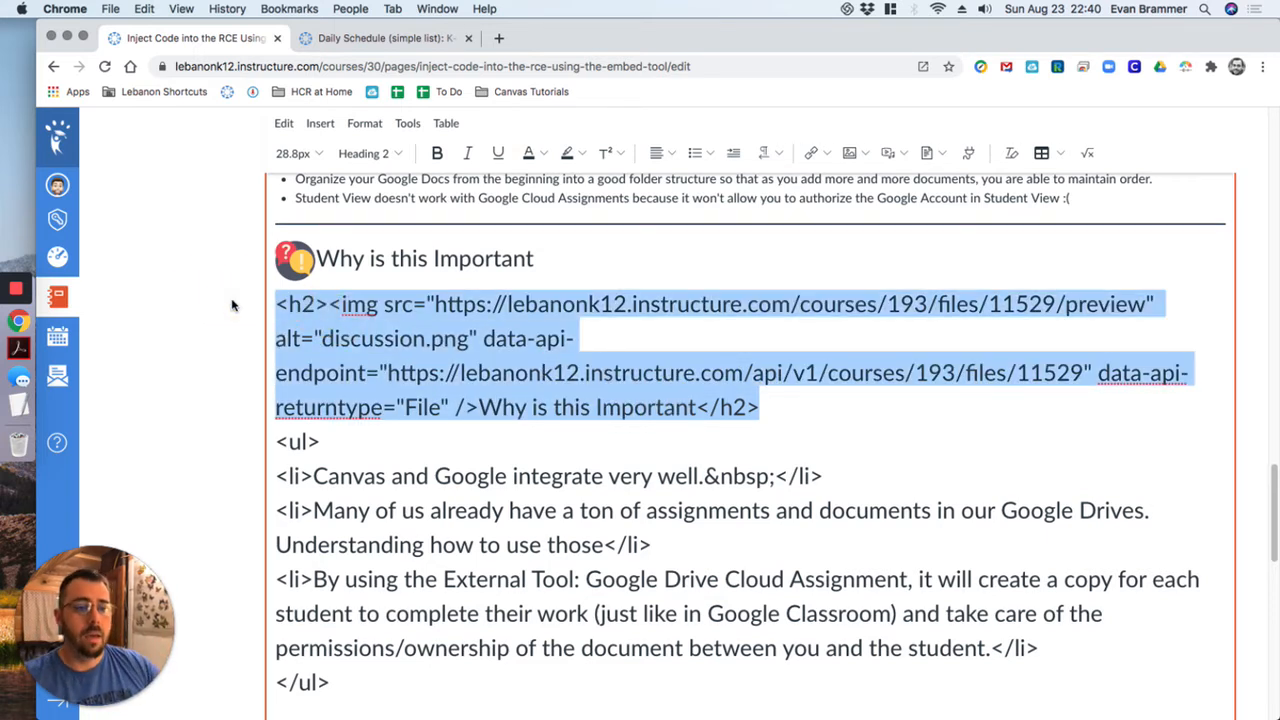
{"action": "left_click_drag", "start_coordinate": [278, 442], "coordinate": [357, 585]}
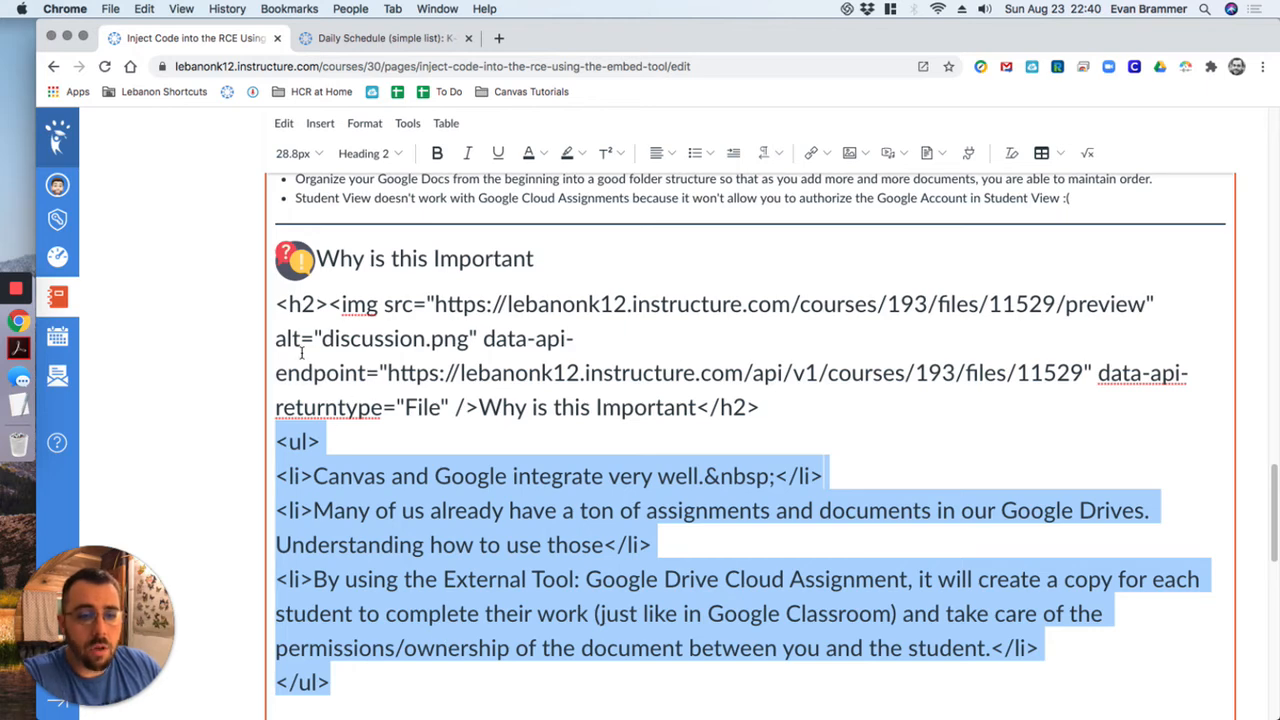
- Wrap the pasted code in a div by adding <div> on a line before it and </div> on a line after it
{"action": "left_click", "coordinate": [274, 302]}
{"action": "key", "text": "Return"}
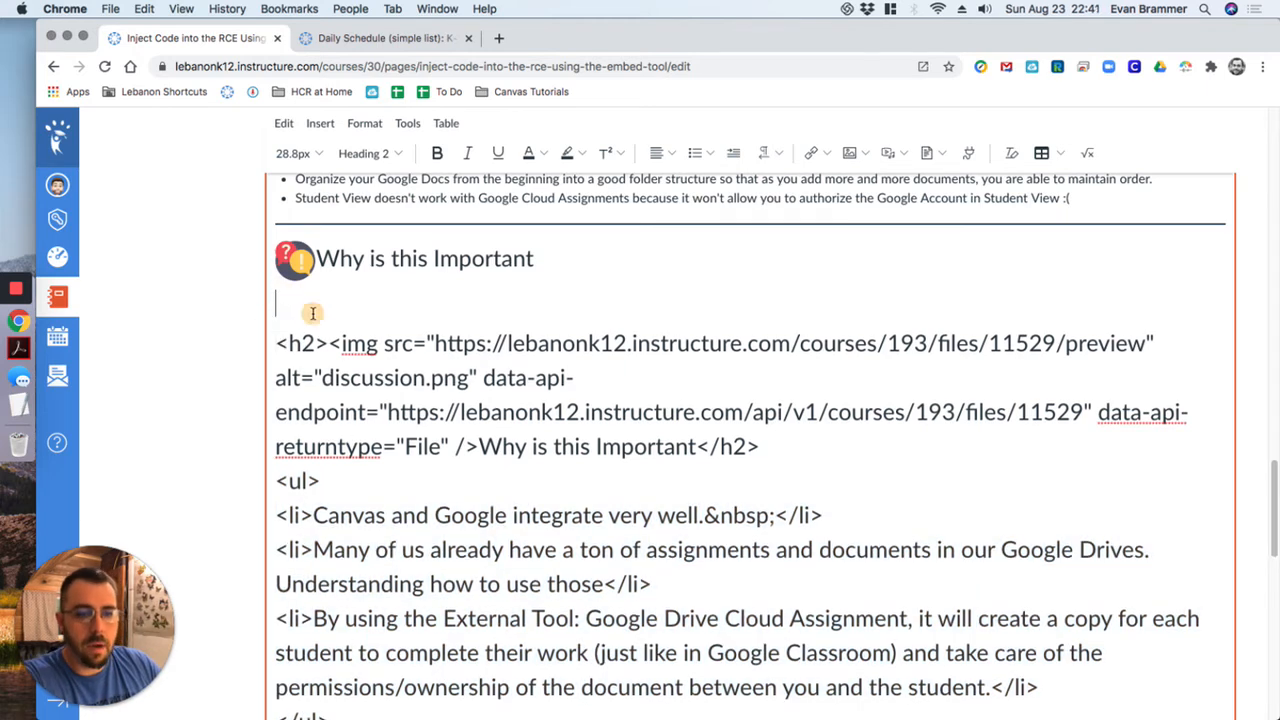
{"action": "type", "text": "<div>"}
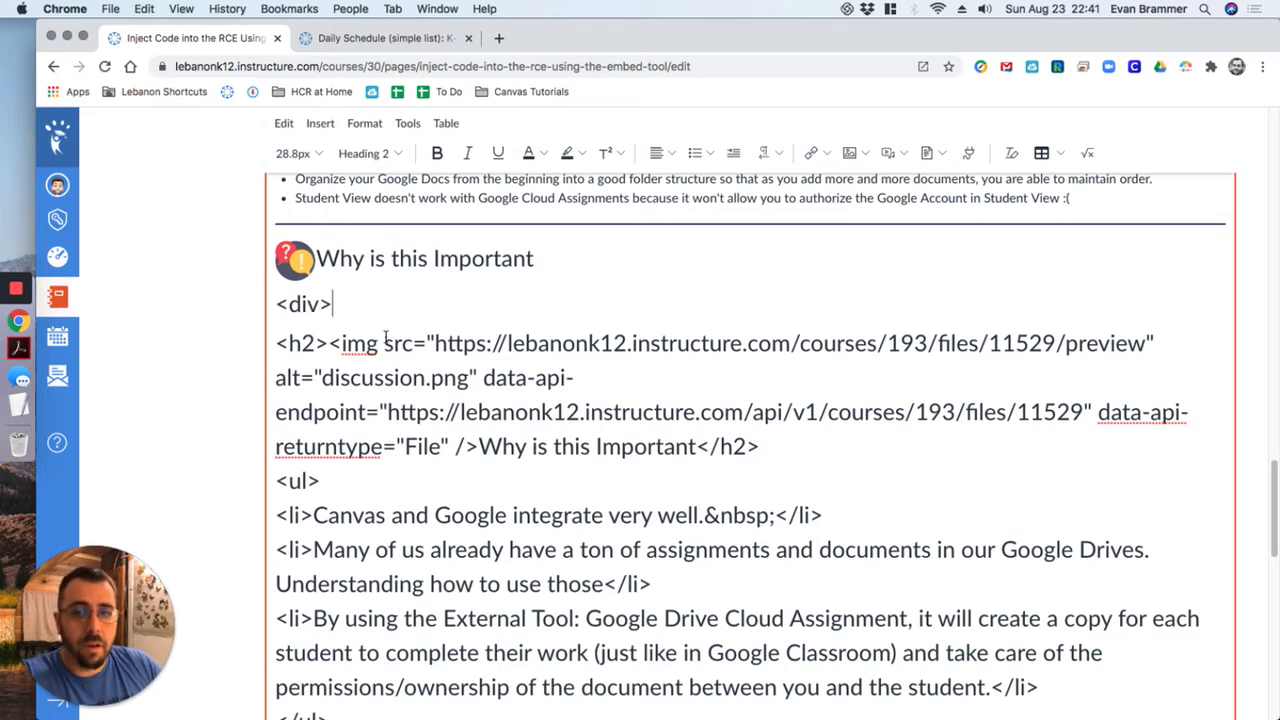
{"action": "scroll", "coordinate": [385, 340], "scroll_direction": "down", "scroll_amount": 1}
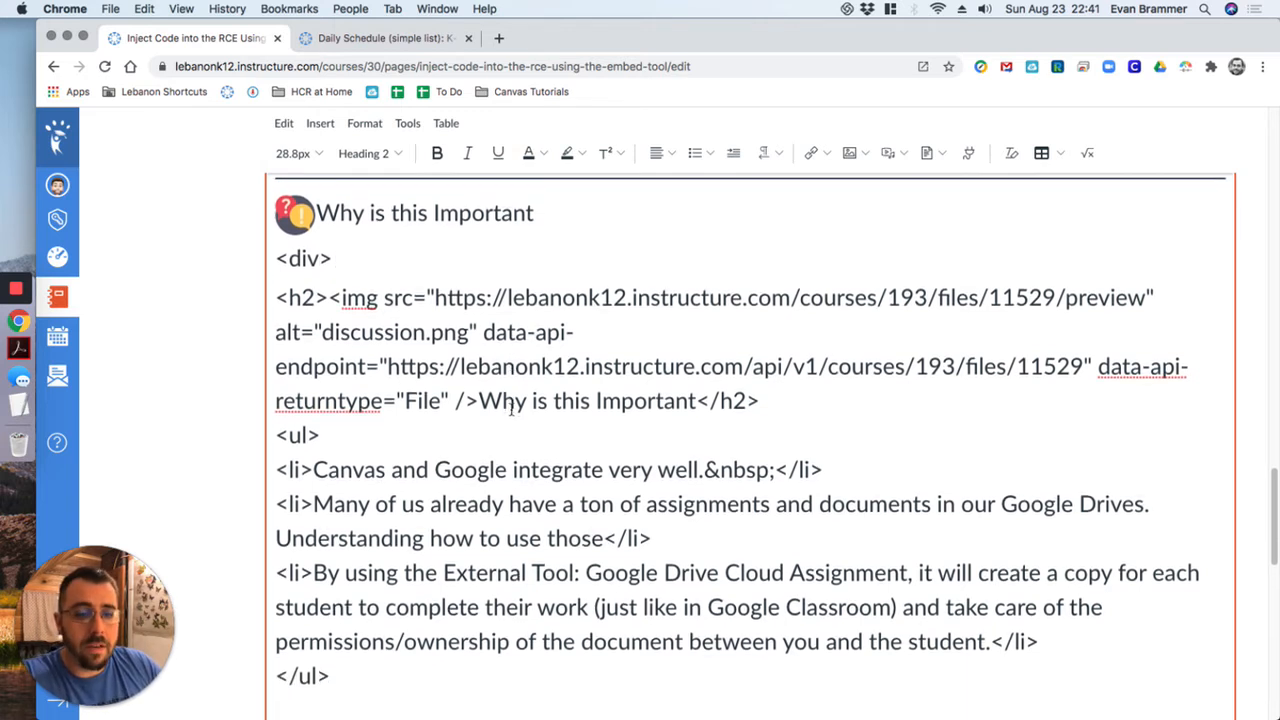
{"action": "left_click", "coordinate": [423, 677]}
{"action": "key", "text": "Return"}
{"action": "type", "text": "<"}
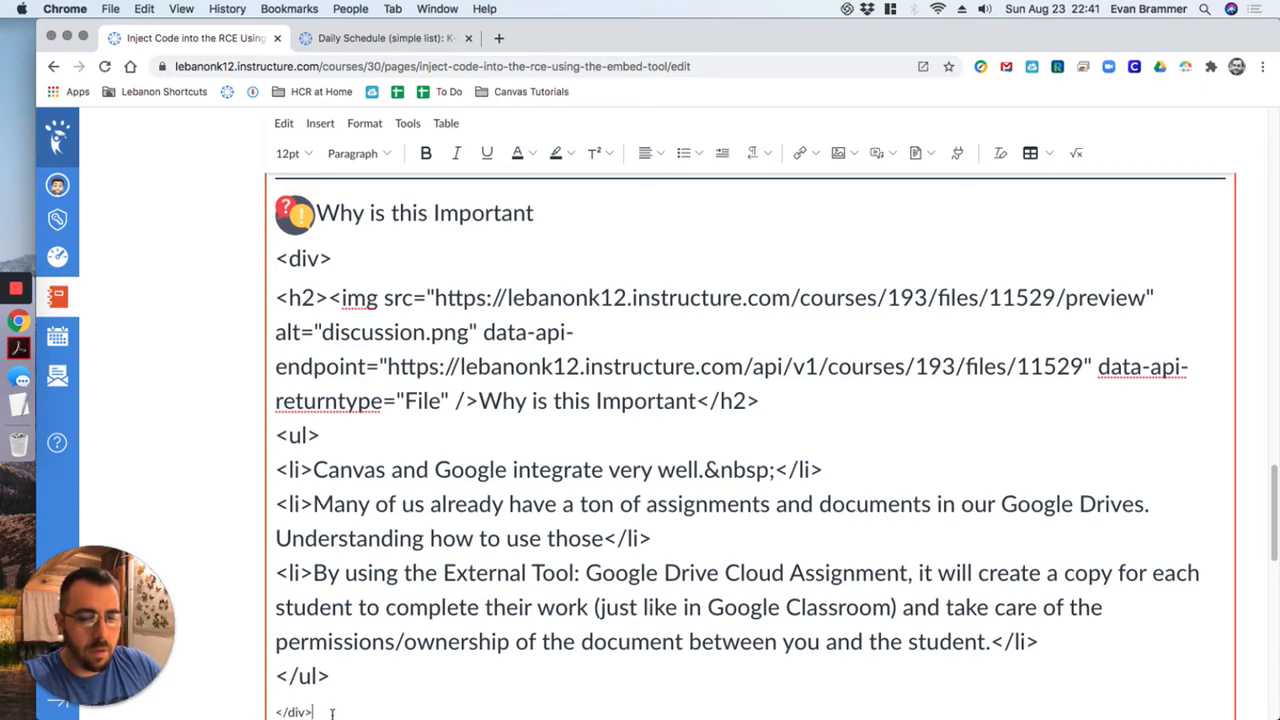
{"action": "type", "text": "/div>"}
- Cut the div-wrapped code, embed it above the Task heading through the media upload's embed code option, and highlight the embedded heading and list
{"action": "left_click_drag", "start_coordinate": [331, 712], "coordinate": [253, 265]}
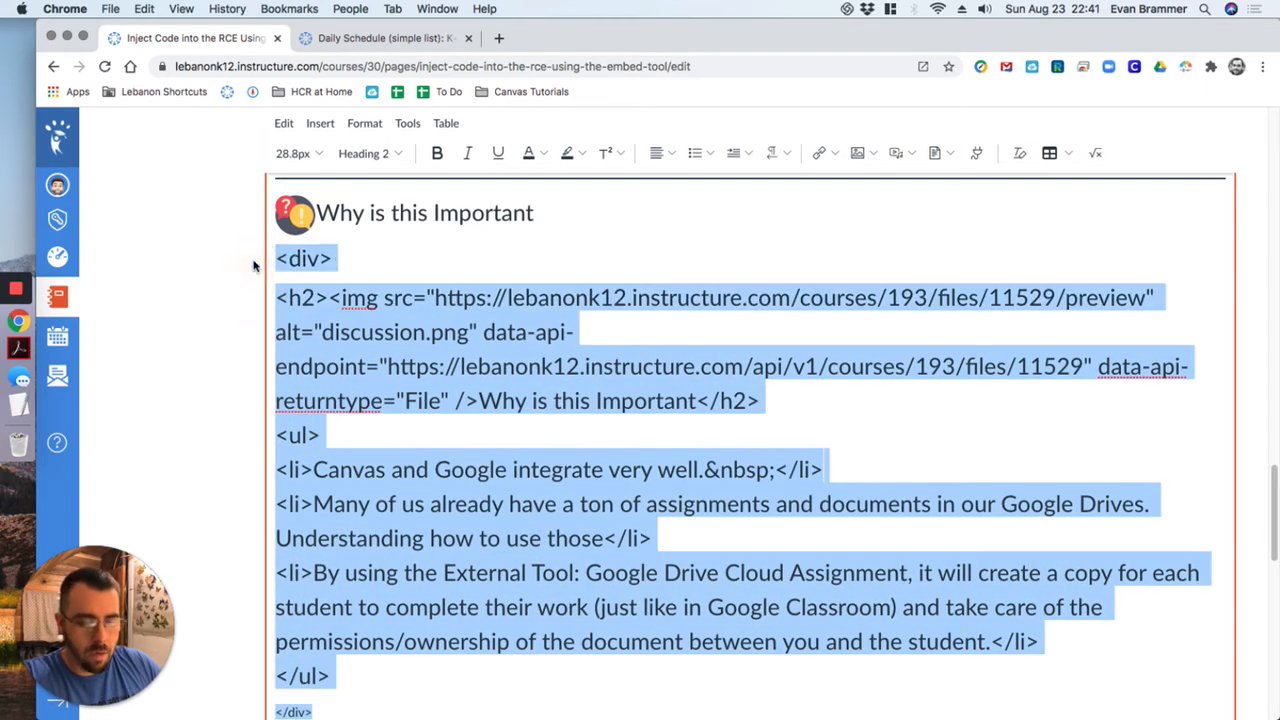
{"action": "key", "text": "super+x"}
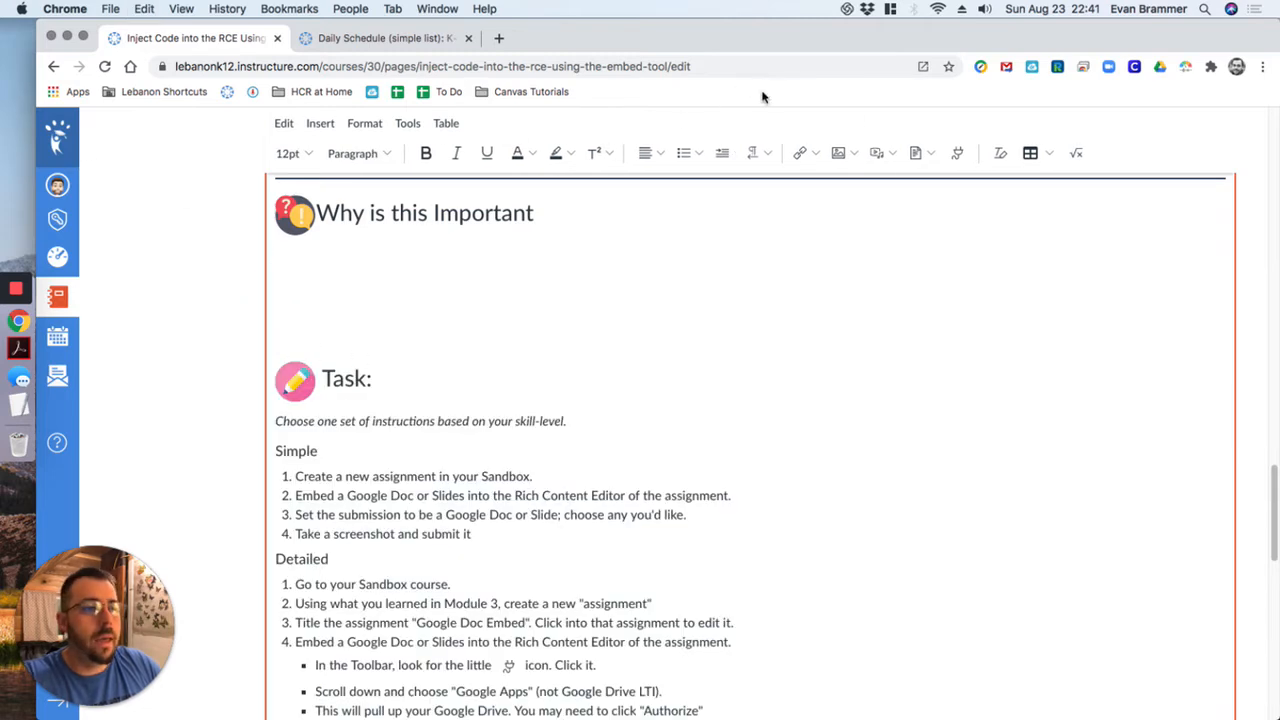
{"action": "left_click", "coordinate": [892, 153]}
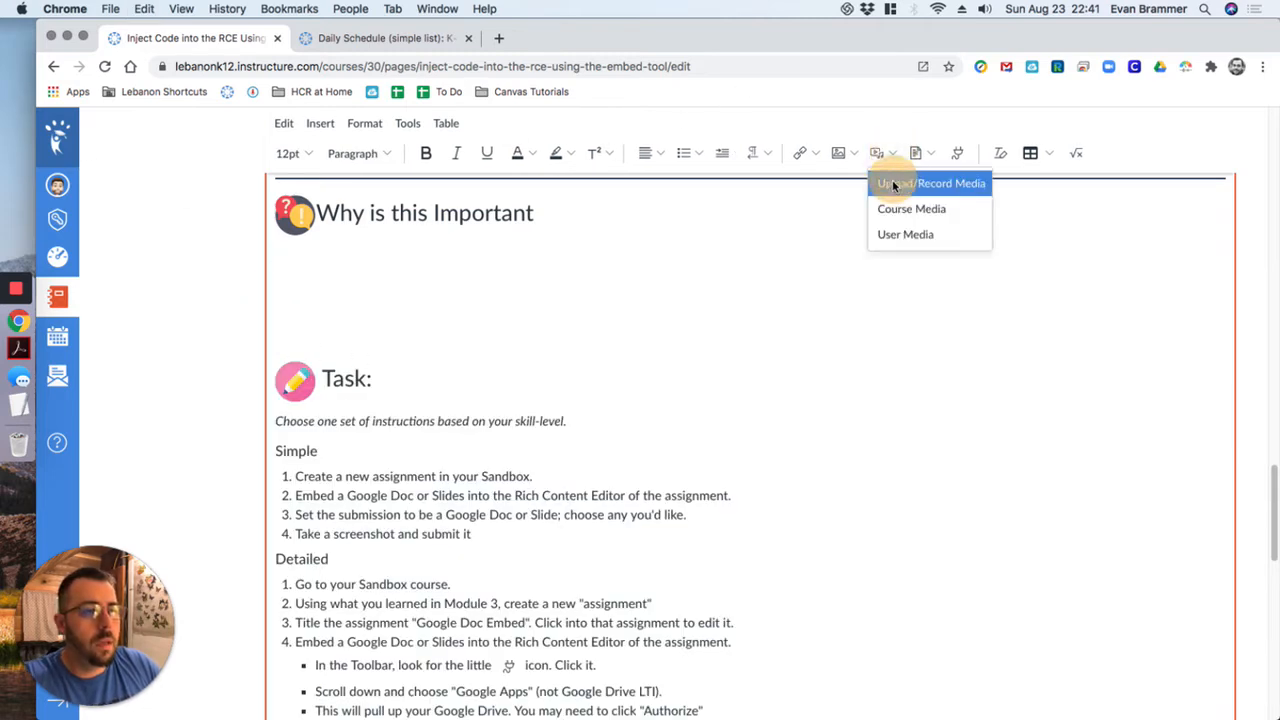
{"action": "left_click", "coordinate": [893, 184]}
{"action": "left_click", "coordinate": [477, 250]}
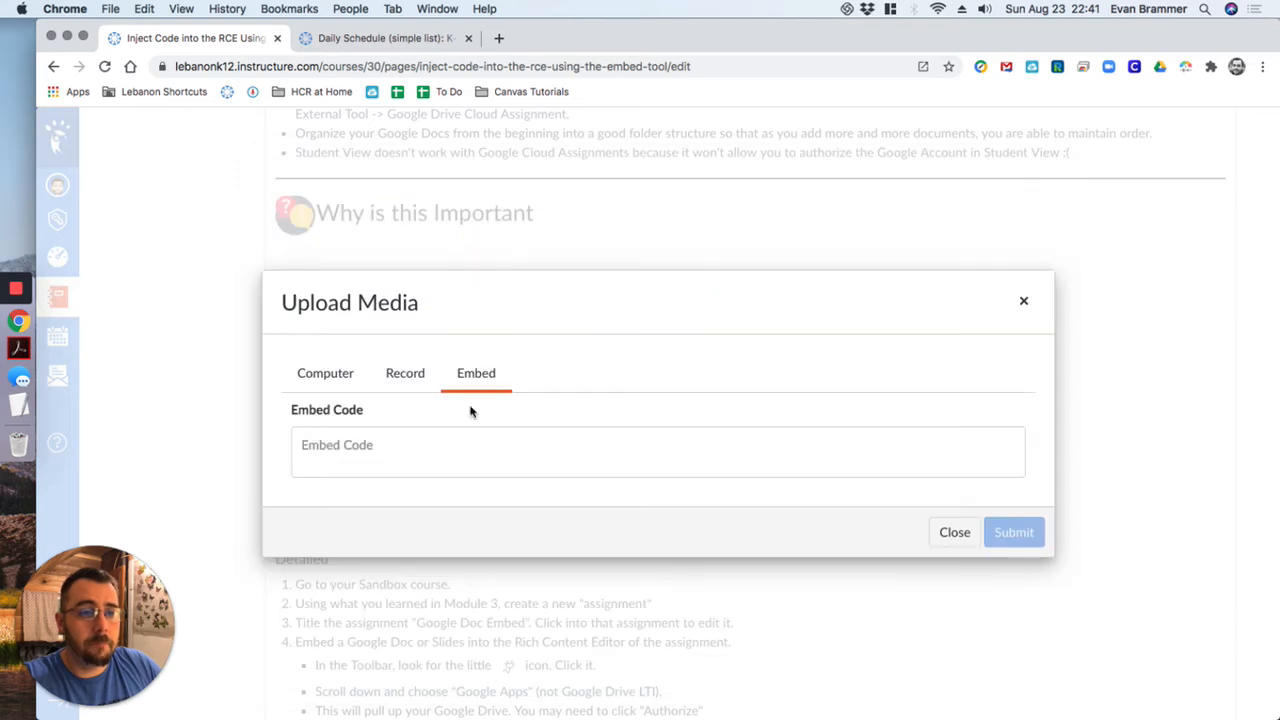
{"action": "left_click", "coordinate": [409, 443]}
{"action": "key", "text": "super+v"}
{"action": "scroll", "coordinate": [430, 467], "scroll_direction": "up", "scroll_amount": 3}
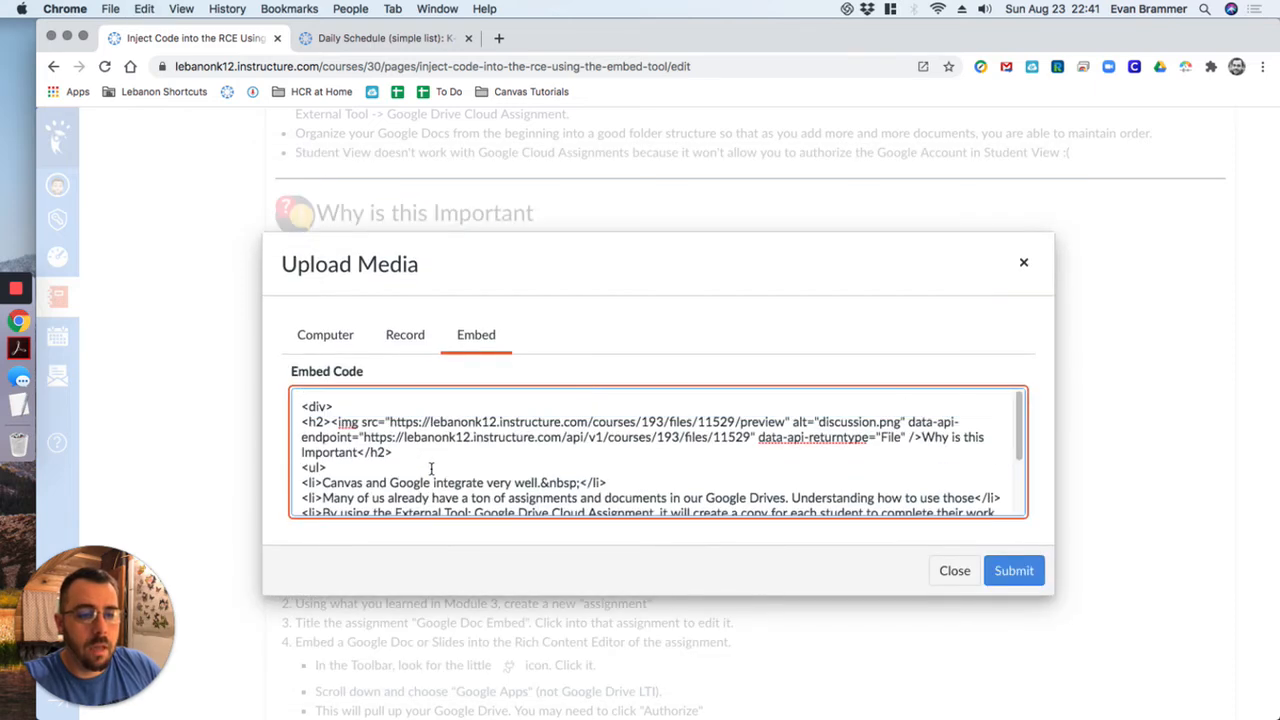
{"action": "scroll", "coordinate": [350, 465], "scroll_direction": "down", "scroll_amount": 3}
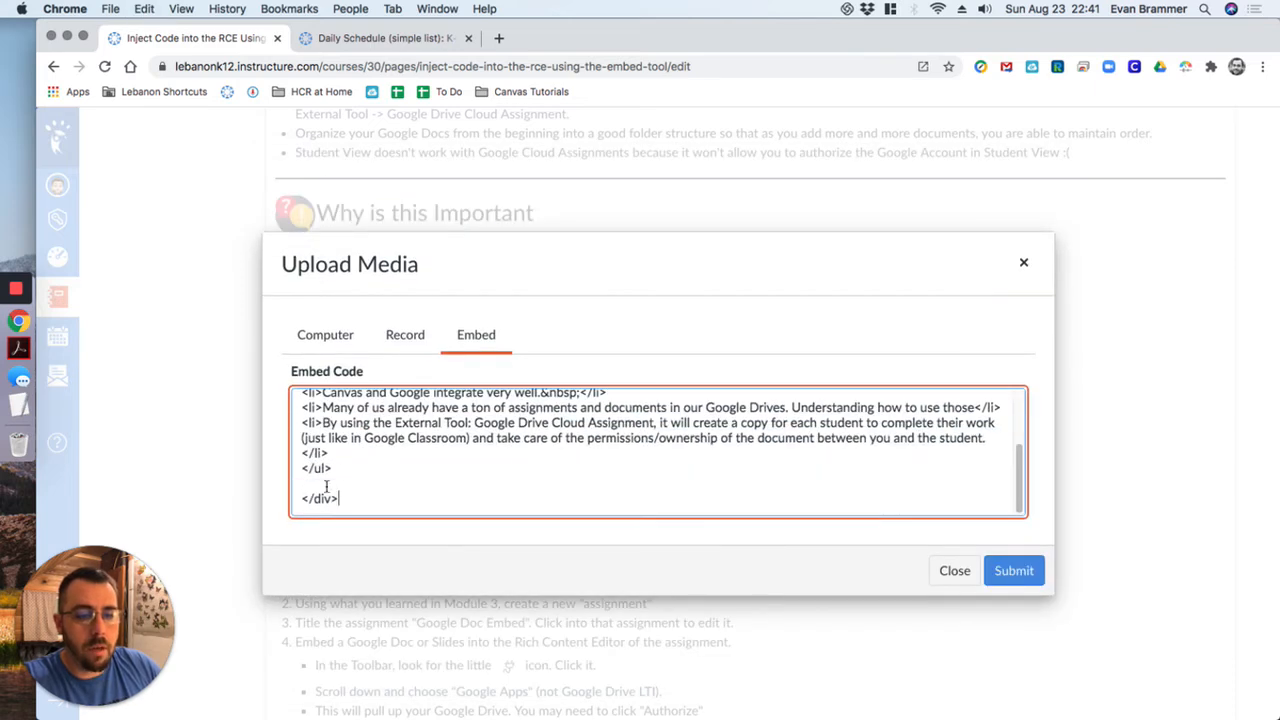
{"action": "scroll", "coordinate": [330, 480], "scroll_direction": "up", "scroll_amount": 1}
{"action": "left_click", "coordinate": [1030, 568]}
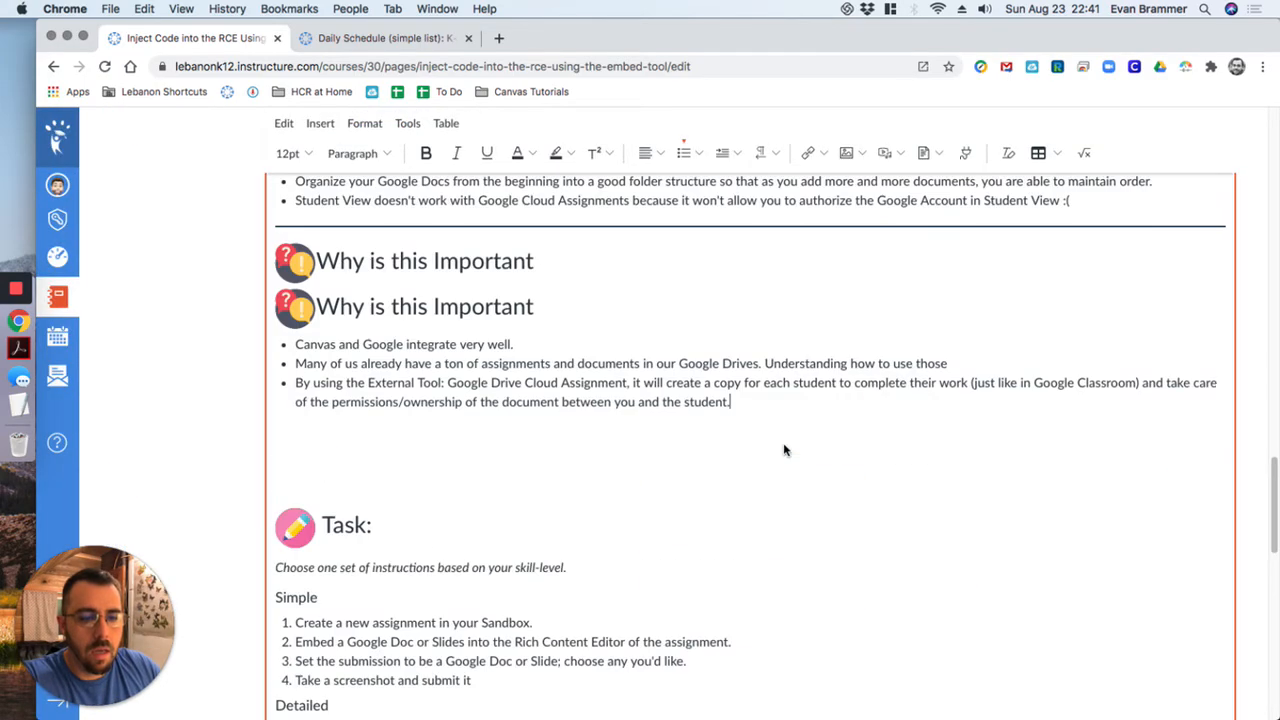
{"action": "left_click_drag", "start_coordinate": [731, 401], "coordinate": [316, 300]}
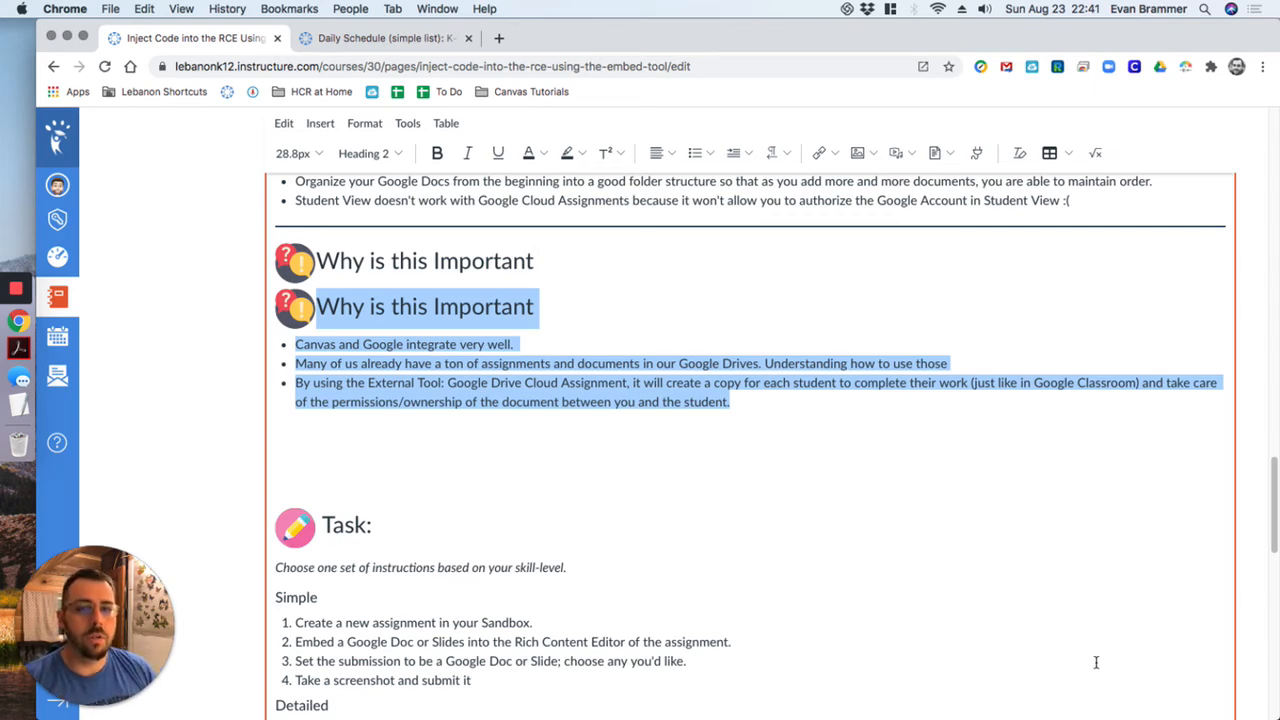
{"action": "key", "text": "ctrl+Right"}
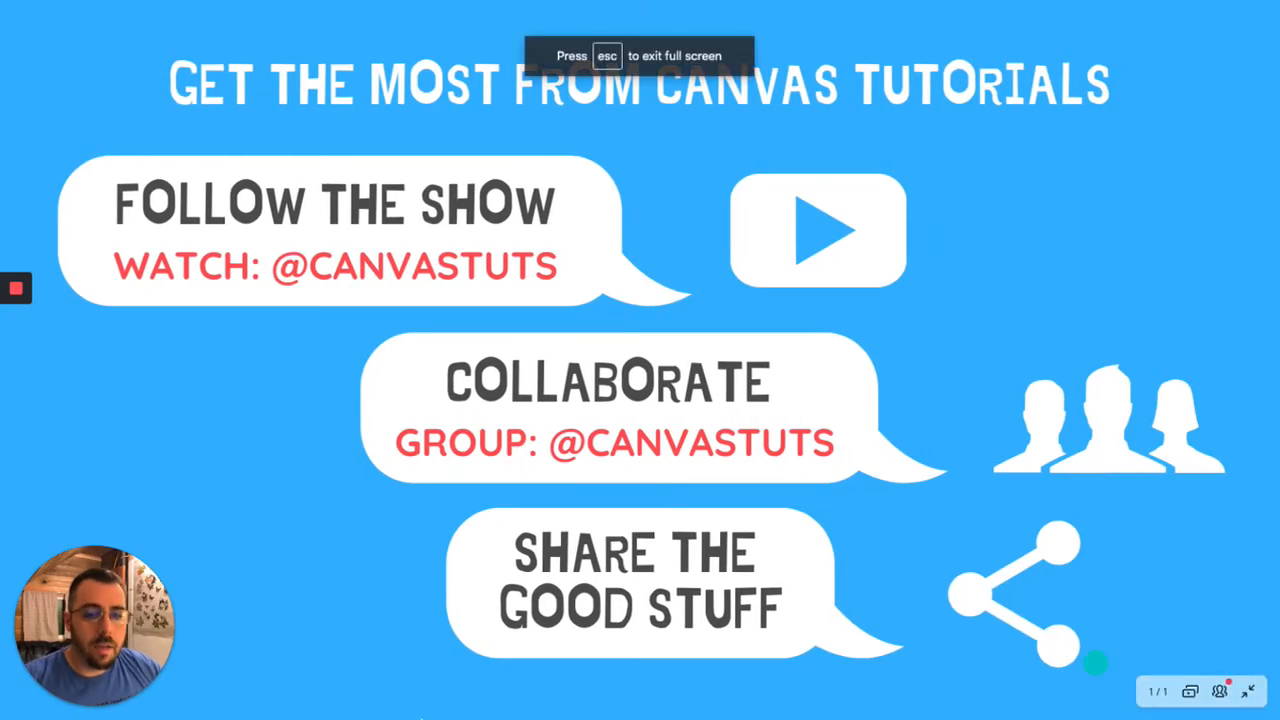
{"action": "left_click", "coordinate": [85, 703]}
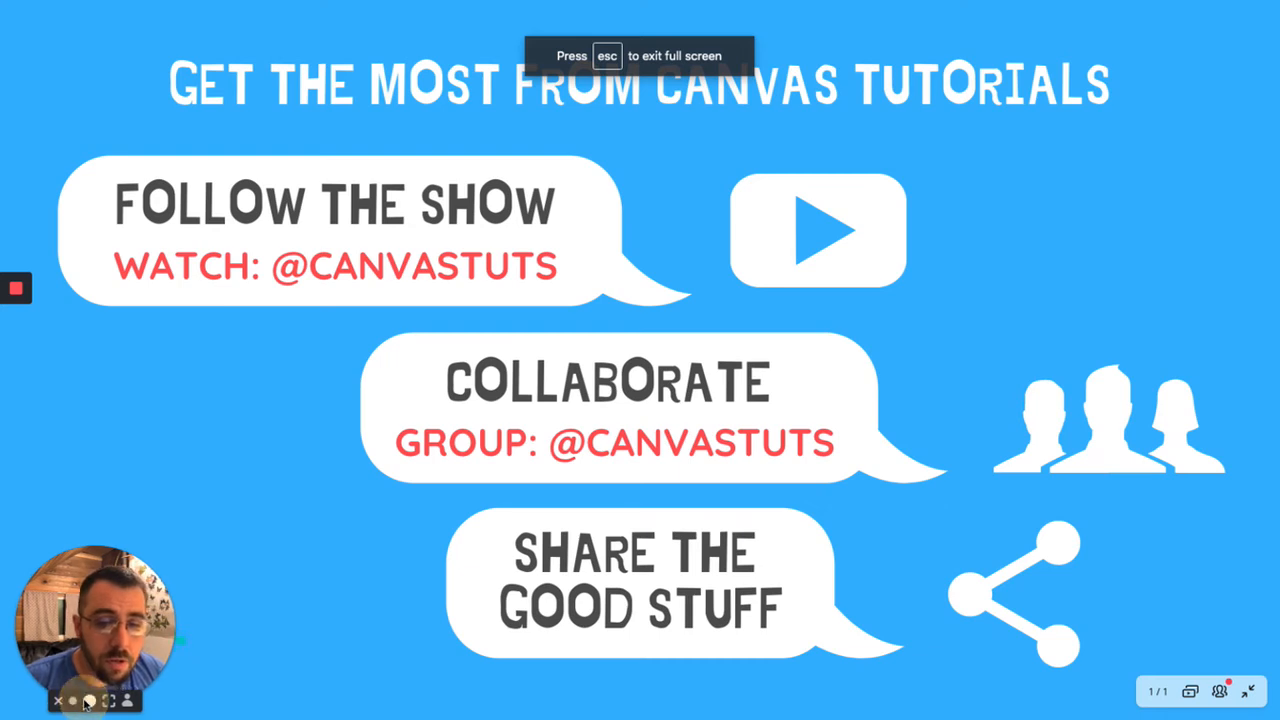